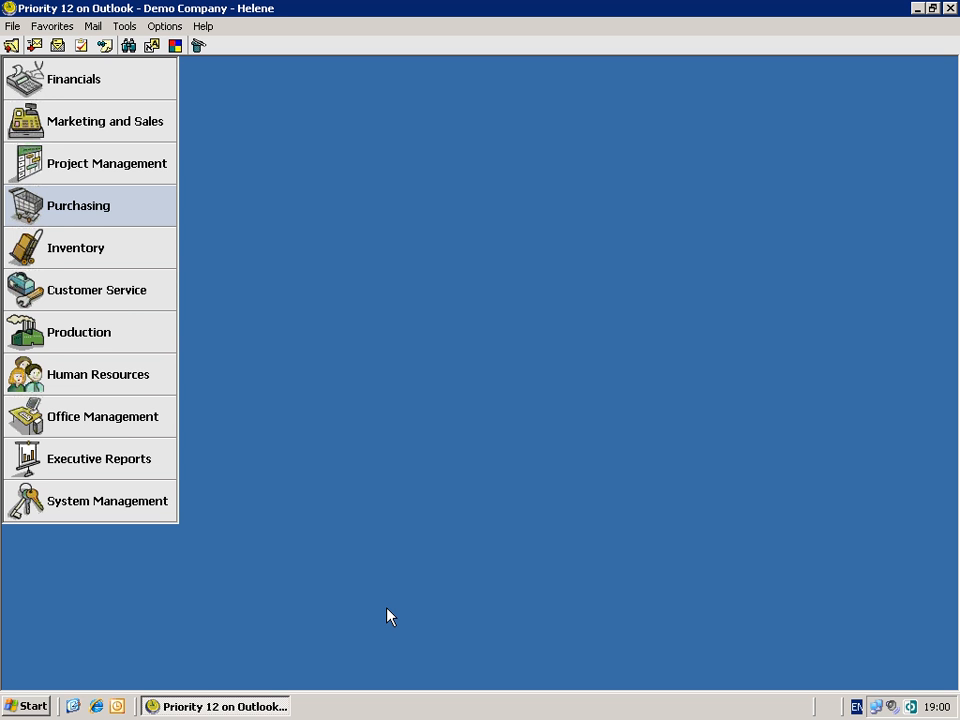
# - Open the Vendors form from the Purchasing module
pyautogui.press('Return')
pyautogui.press('Return')
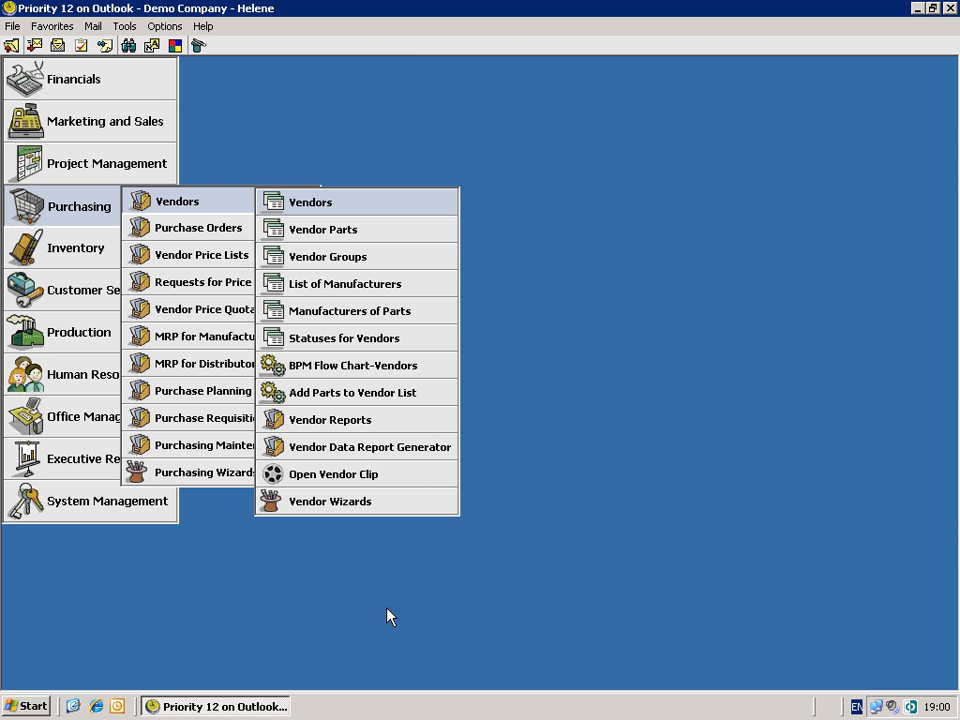
pyautogui.press('Return')
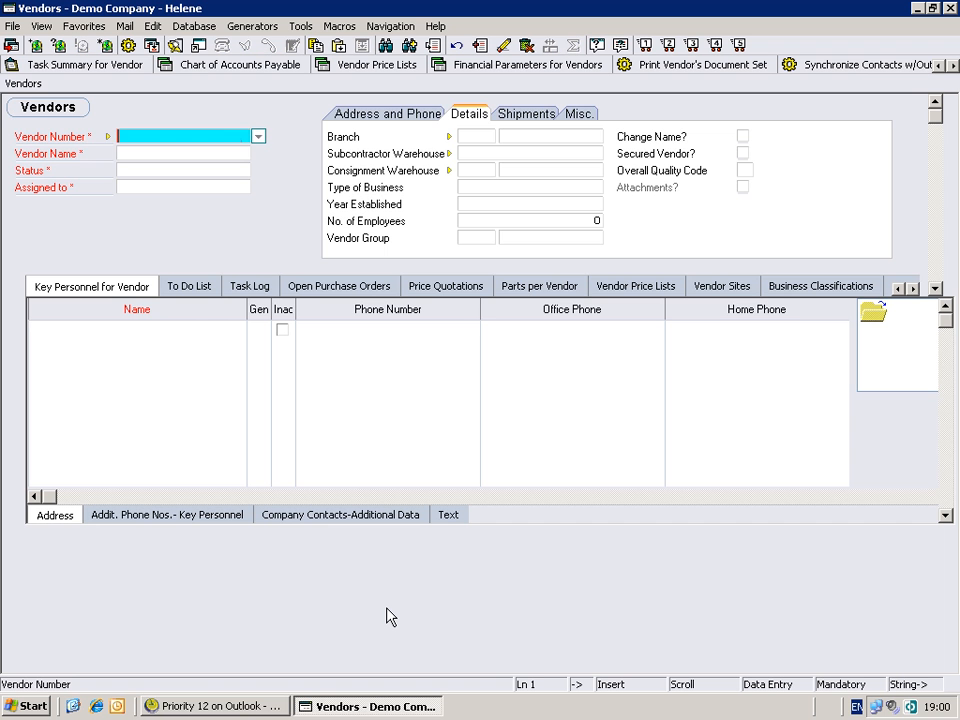
# - Create a new vendor named SAS Ltd
pyautogui.press('Tab')
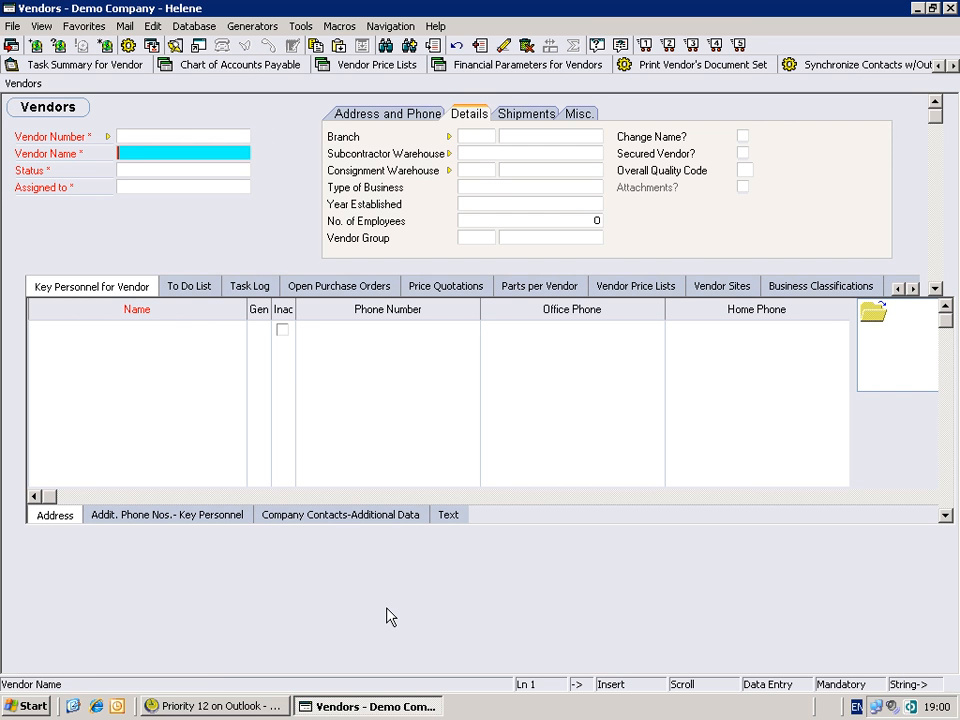
pyautogui.write('SAS ')
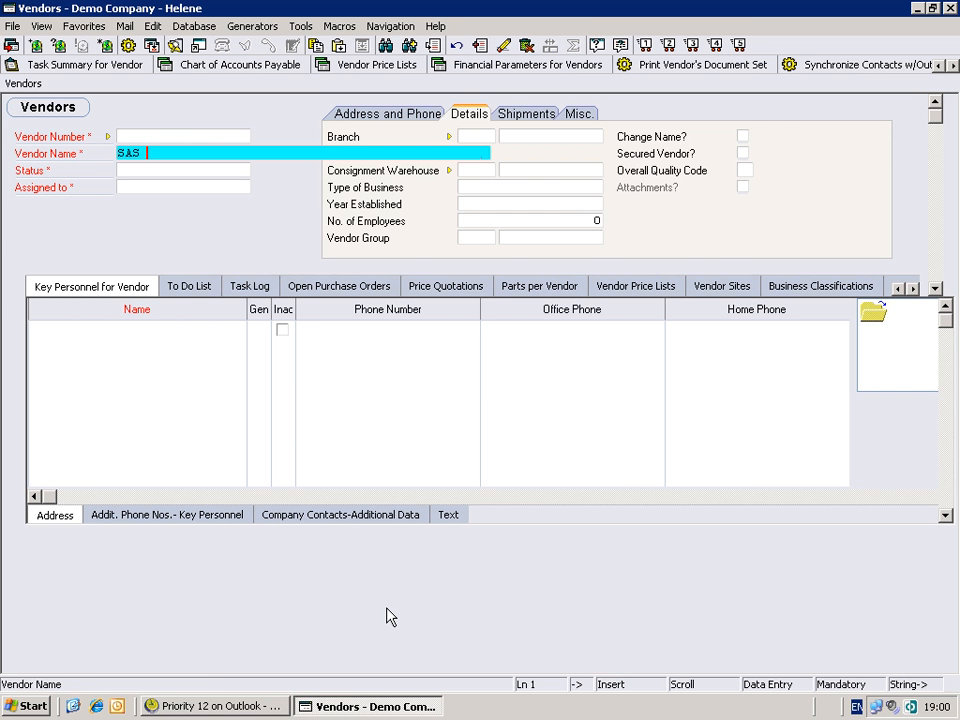
pyautogui.write('1')
pyautogui.write('t')
pyautogui.write('d')
pyautogui.press('BackSpace')
pyautogui.press('BackSpace')
pyautogui.press('BackSpace')
pyautogui.write('Ltd')
pyautogui.press('Tab')
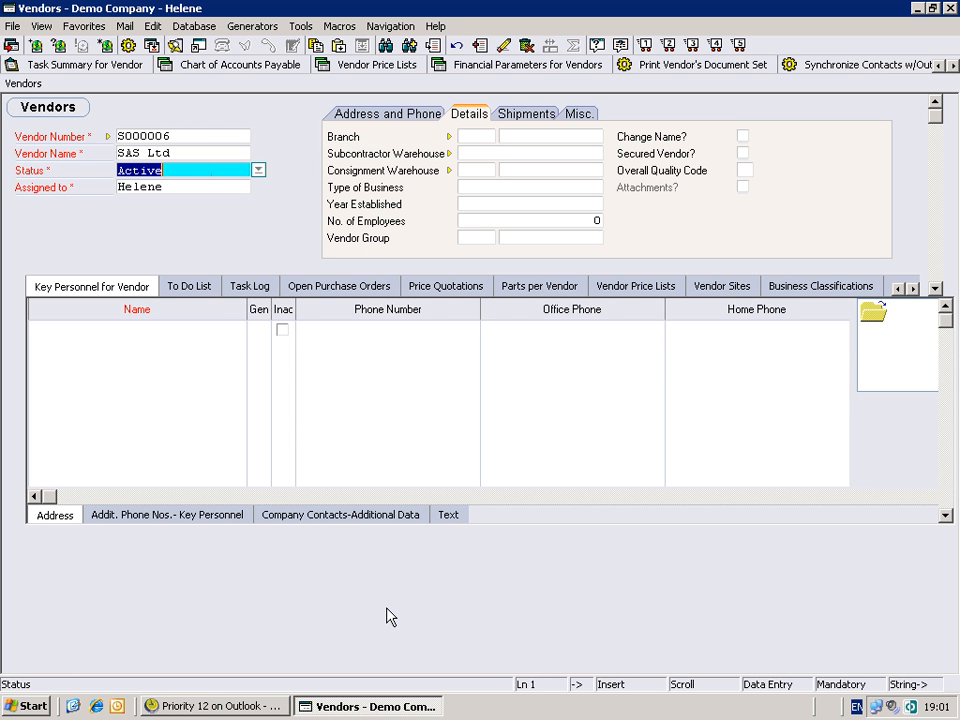
# - Review the new vendor's number, status and assigned-to fields
pyautogui.hotkey('shift', 'Tab')
pyautogui.hotkey('shift', 'Tab')
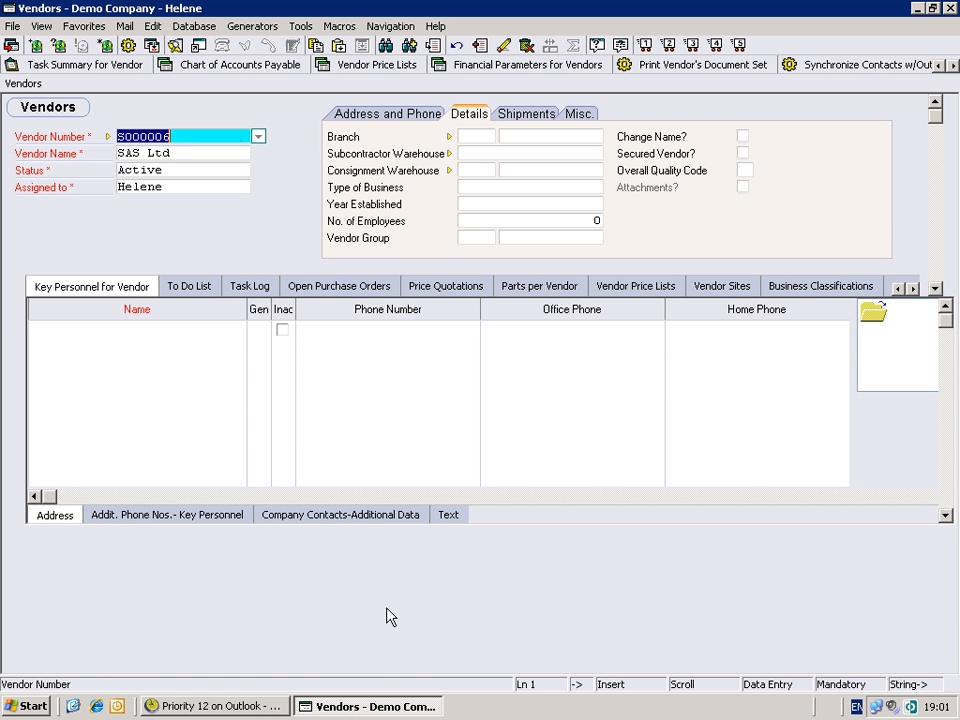
pyautogui.press('Tab')
pyautogui.press('Tab')
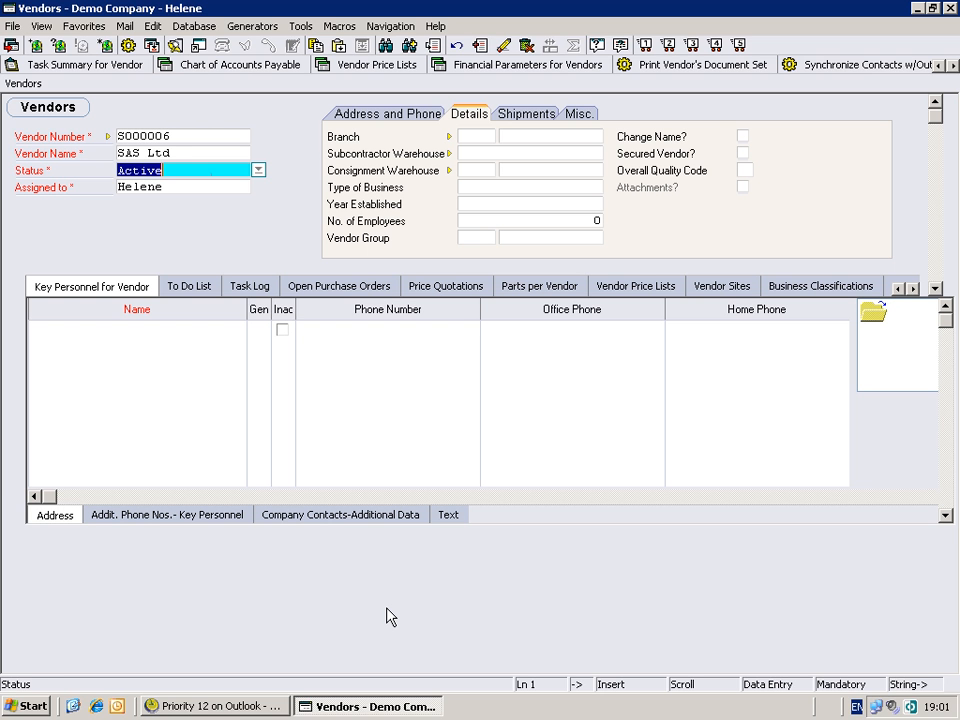
pyautogui.press('Tab')
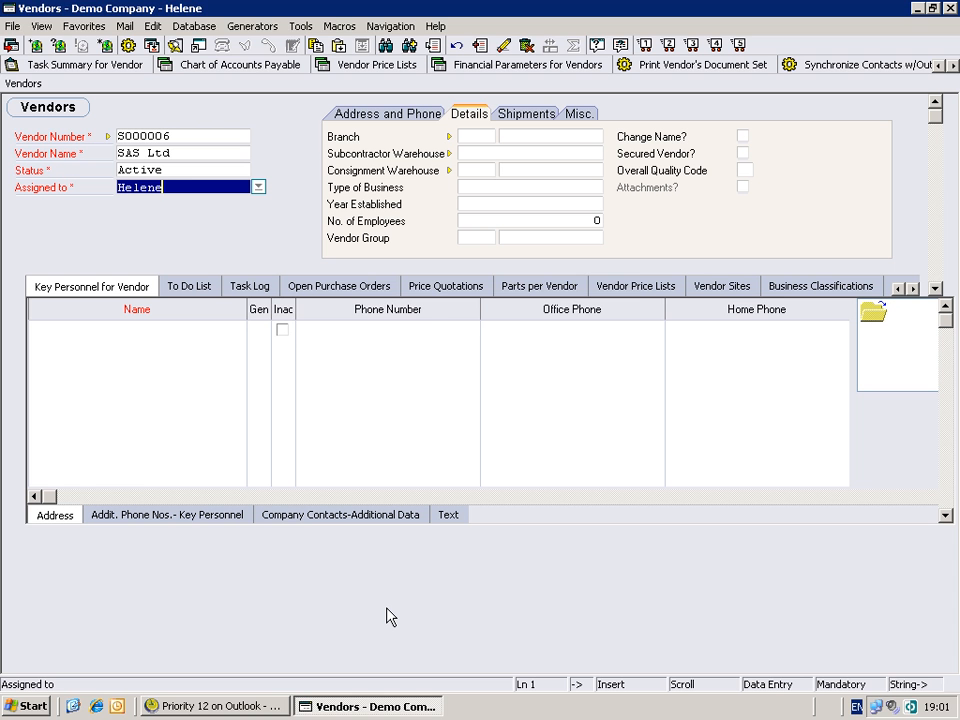
# - Open the BPM Flow Chart-Vendors from the vendor's direct activations
pyautogui.press('F4')
pyautogui.press('b')
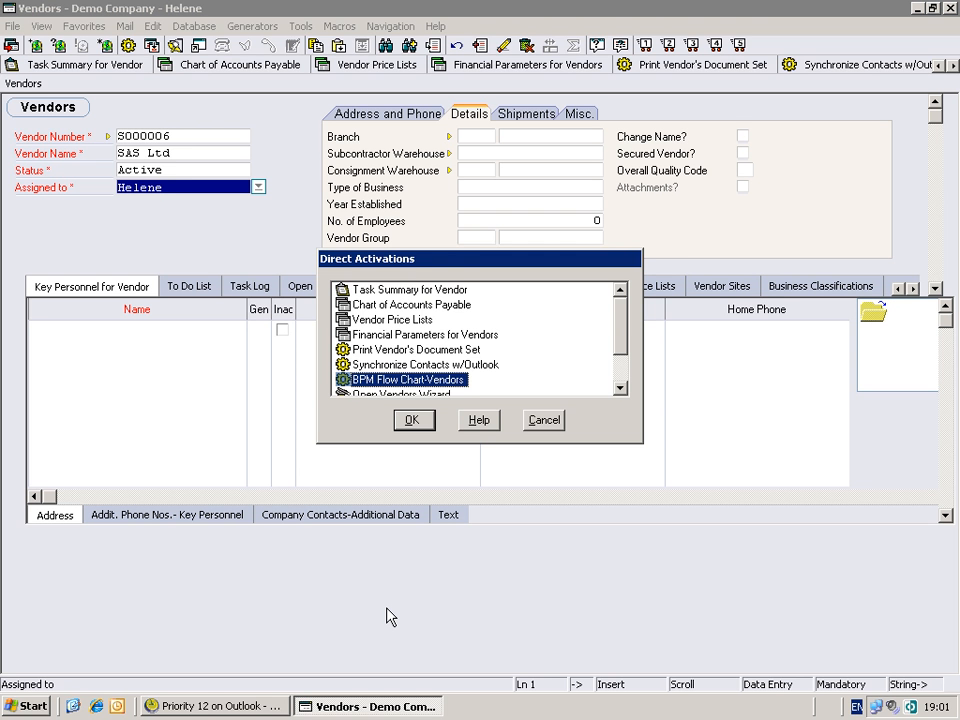
pyautogui.press('Return')
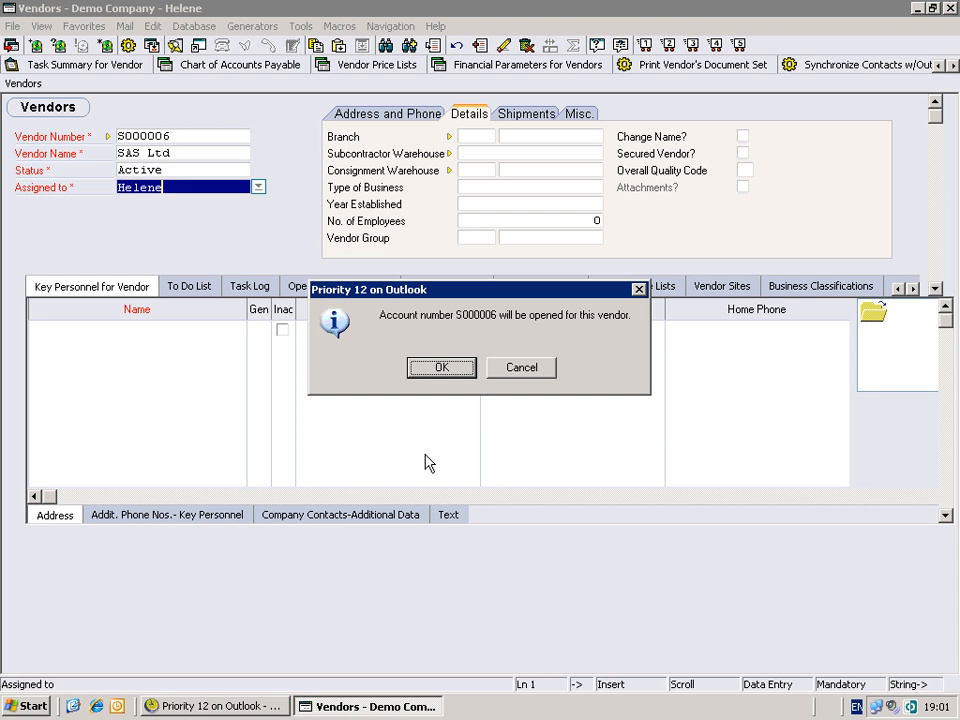
pyautogui.click(425, 370)
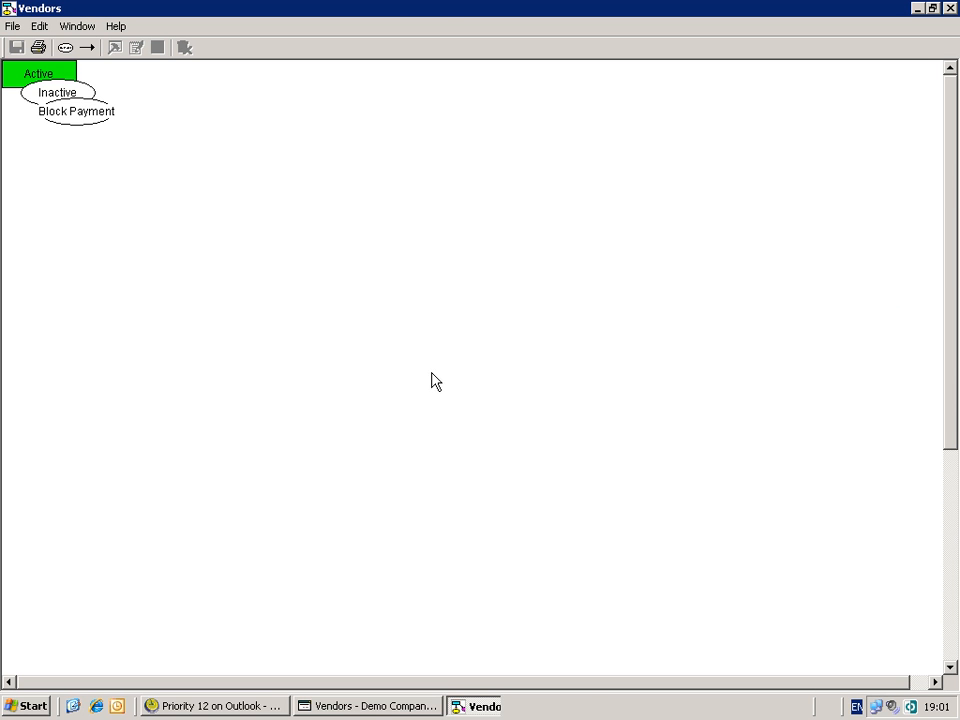
# - Inspect the properties of the Active status in the flow chart and close the chart
pyautogui.click(17, 79)
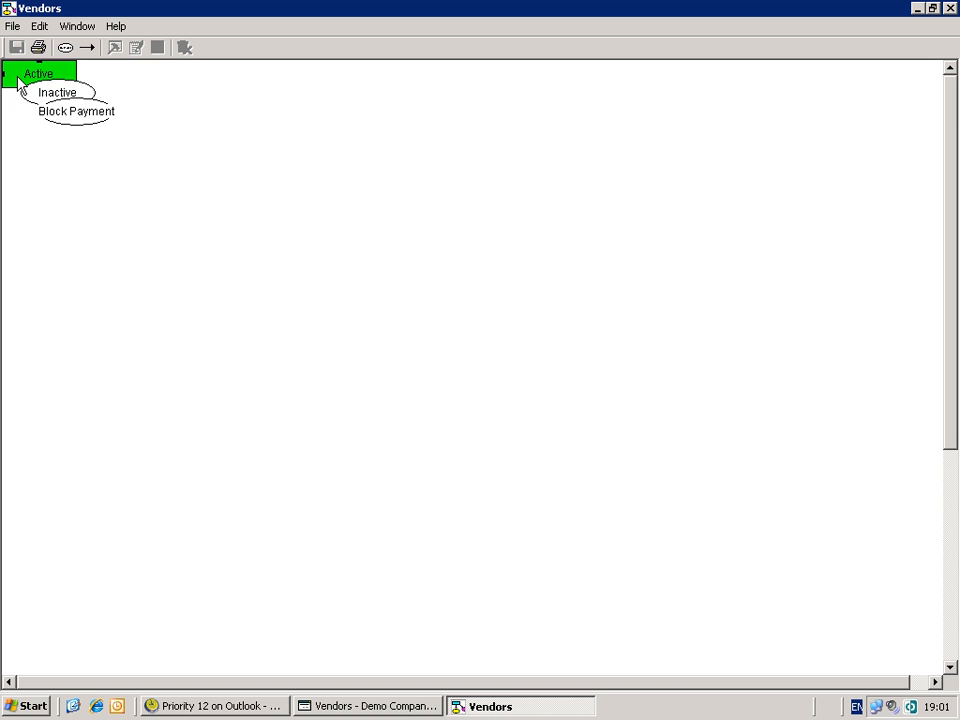
pyautogui.rightClick(17, 79)
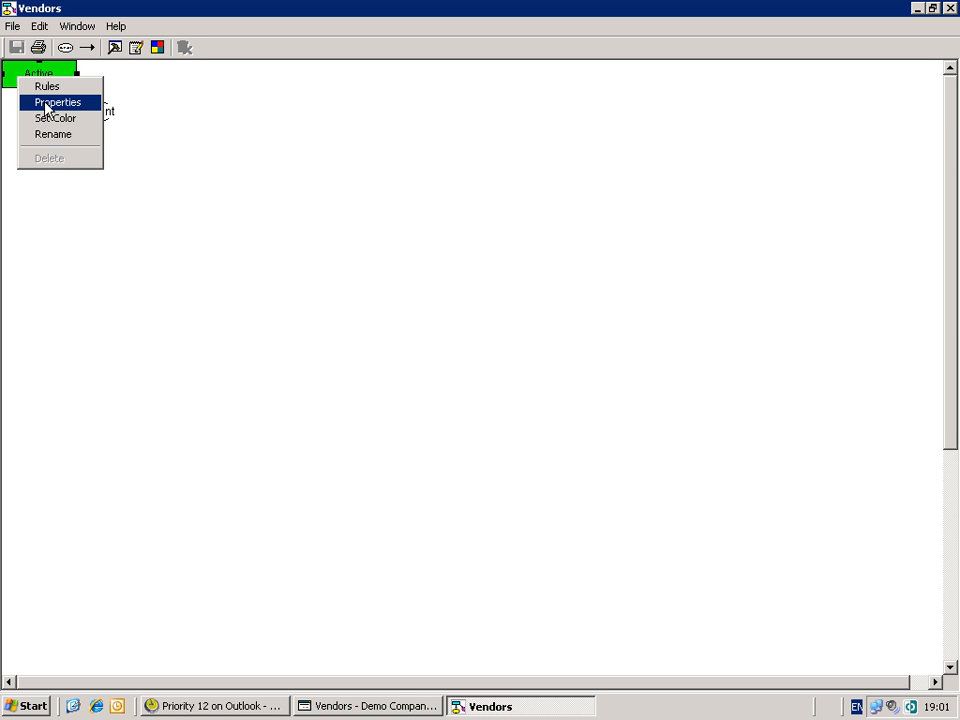
pyautogui.click(45, 104)
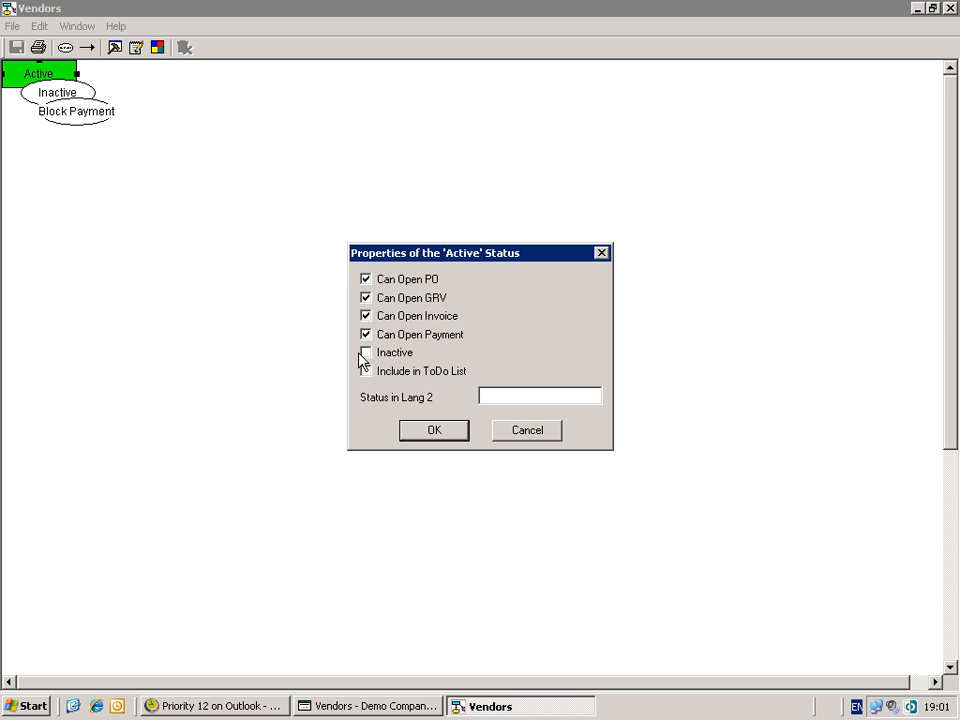
pyautogui.click(520, 435)
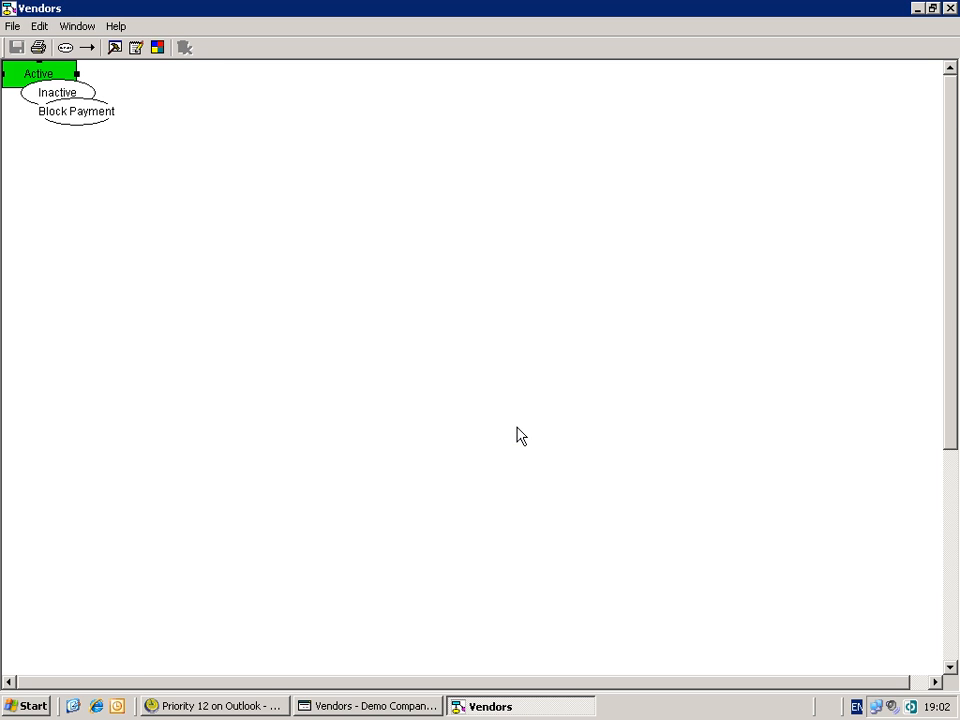
pyautogui.click(952, 10)
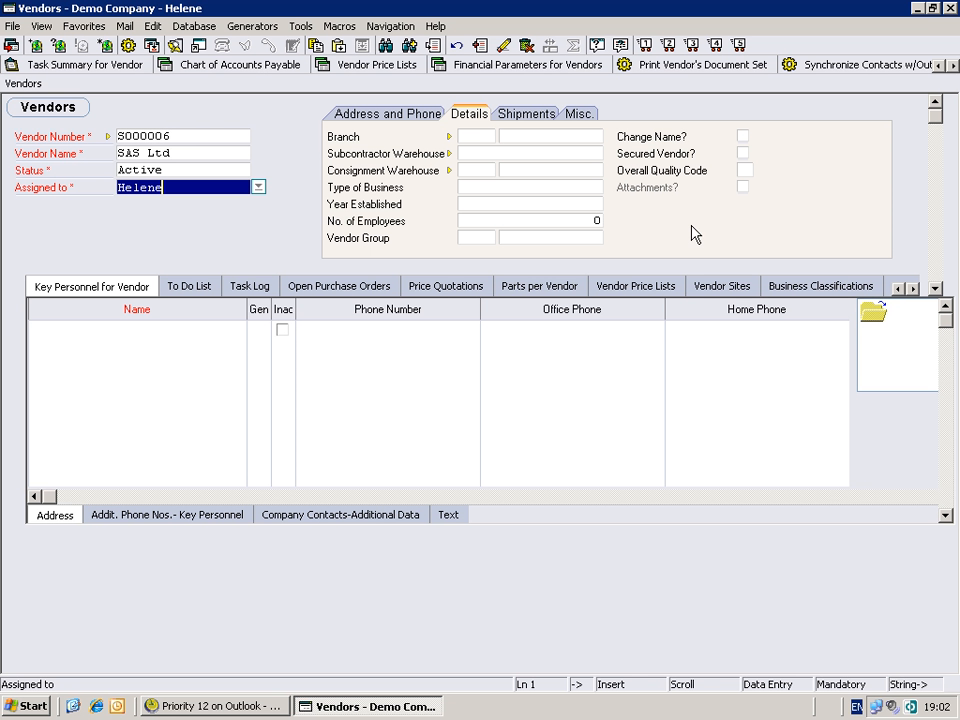
# - Browse the vendor's address and phone fields
pyautogui.click(409, 118)
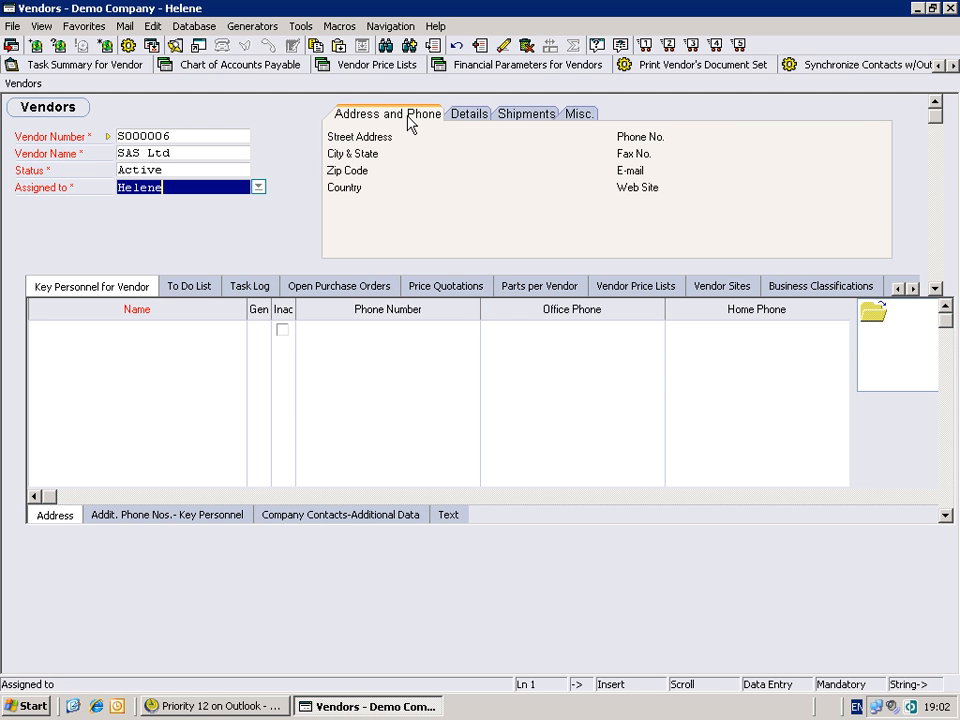
pyautogui.press('Tab')
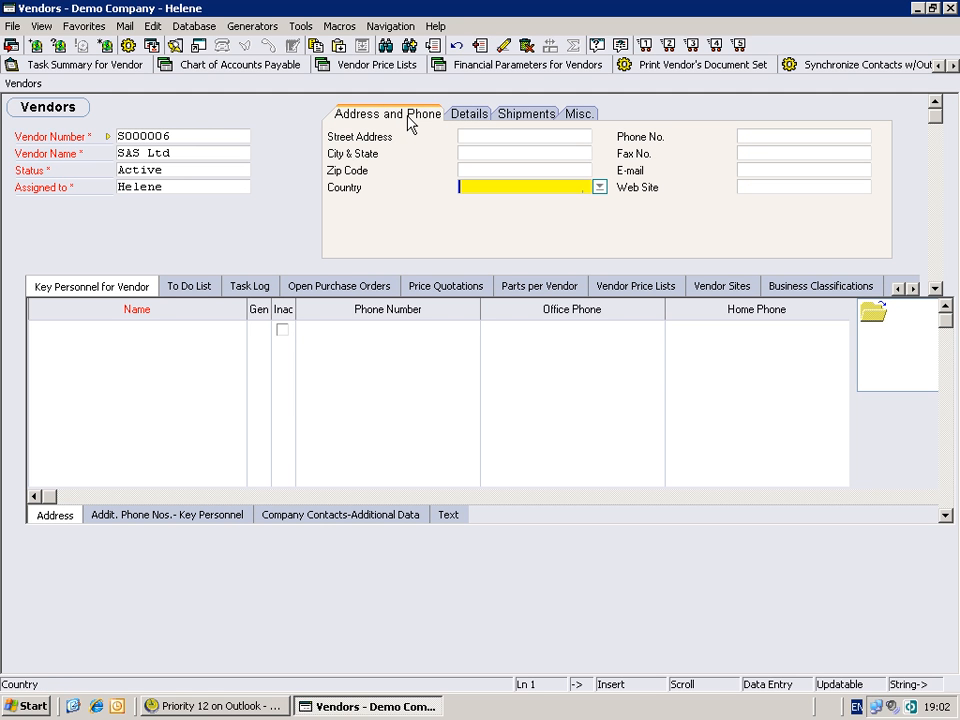
pyautogui.press('Up')
pyautogui.press('Up')
pyautogui.press('Up')
pyautogui.press('Right')
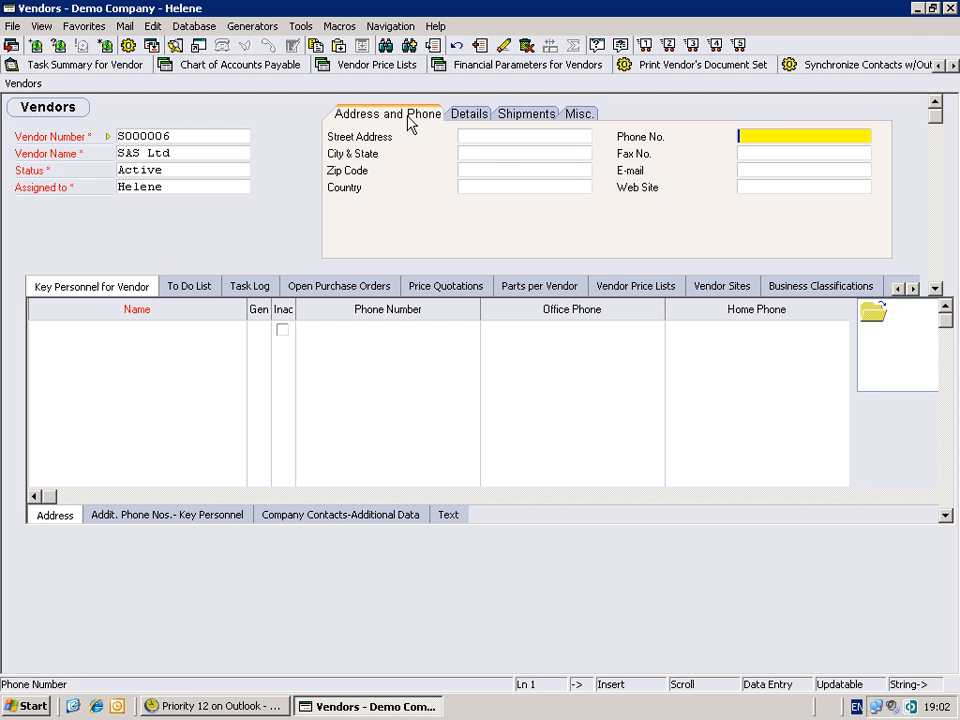
pyautogui.press('Down')
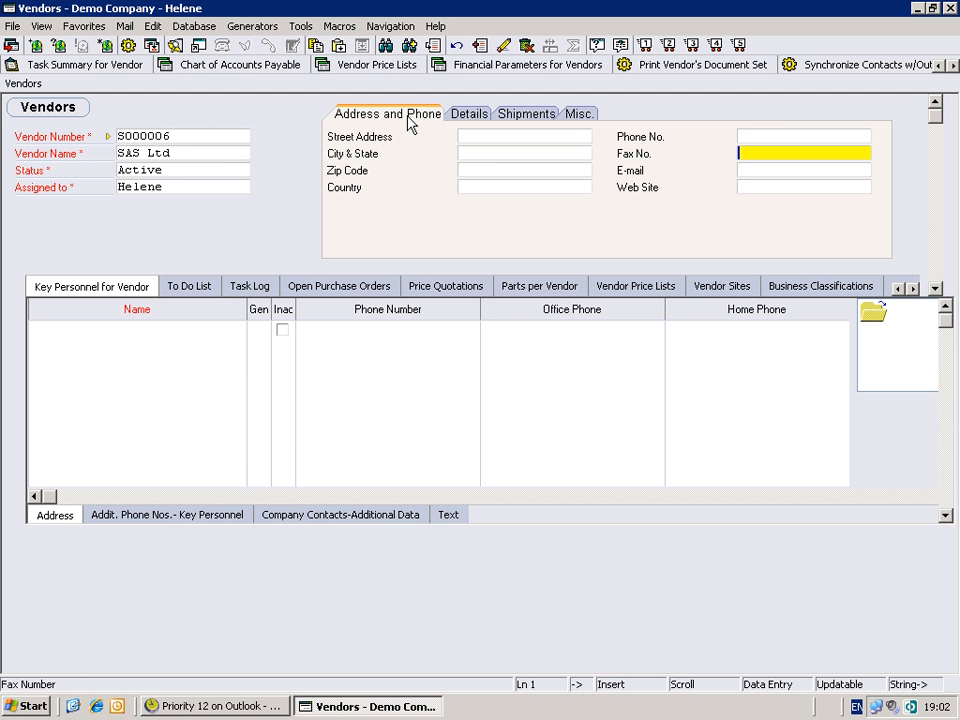
# - Browse the vendor's details fields such as branch, warehouses and Change Name
pyautogui.click(462, 118)
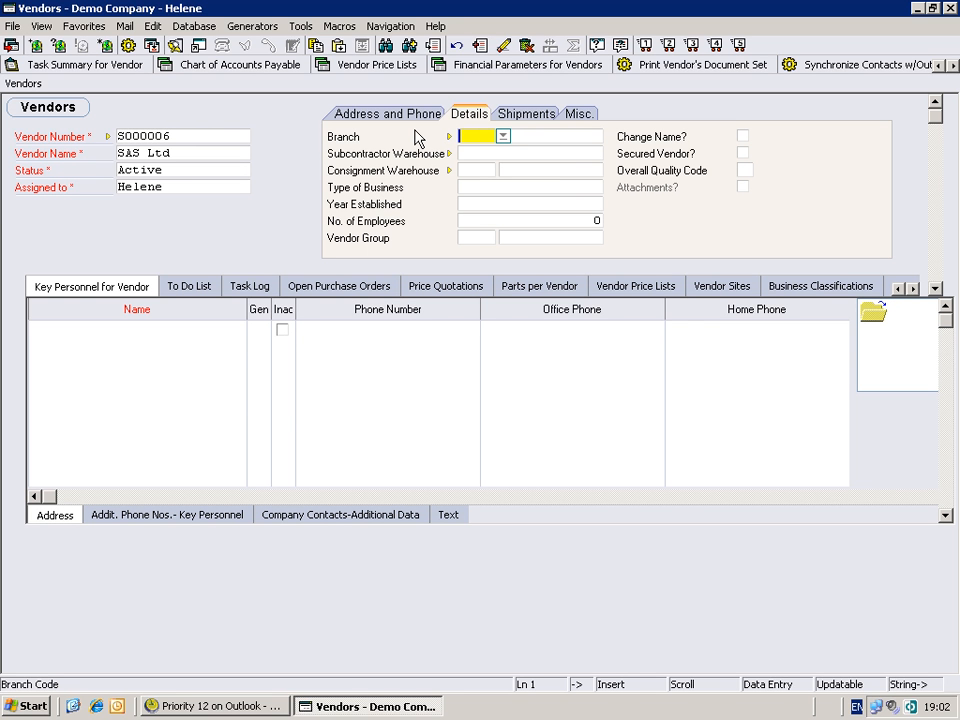
pyautogui.press('Down')
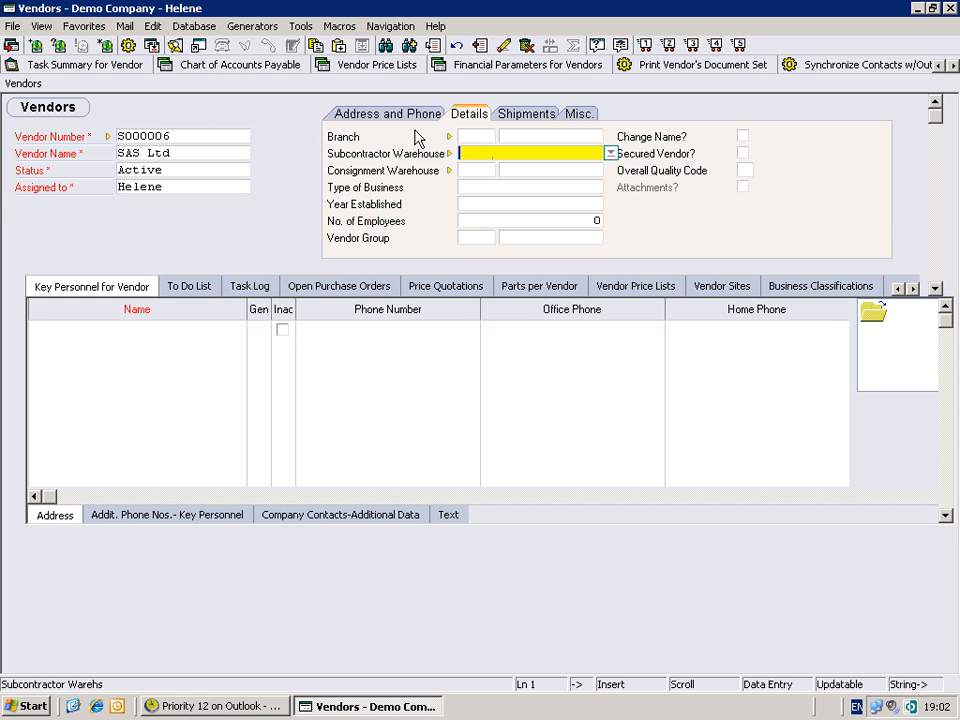
pyautogui.press('Tab')
pyautogui.press('Up')
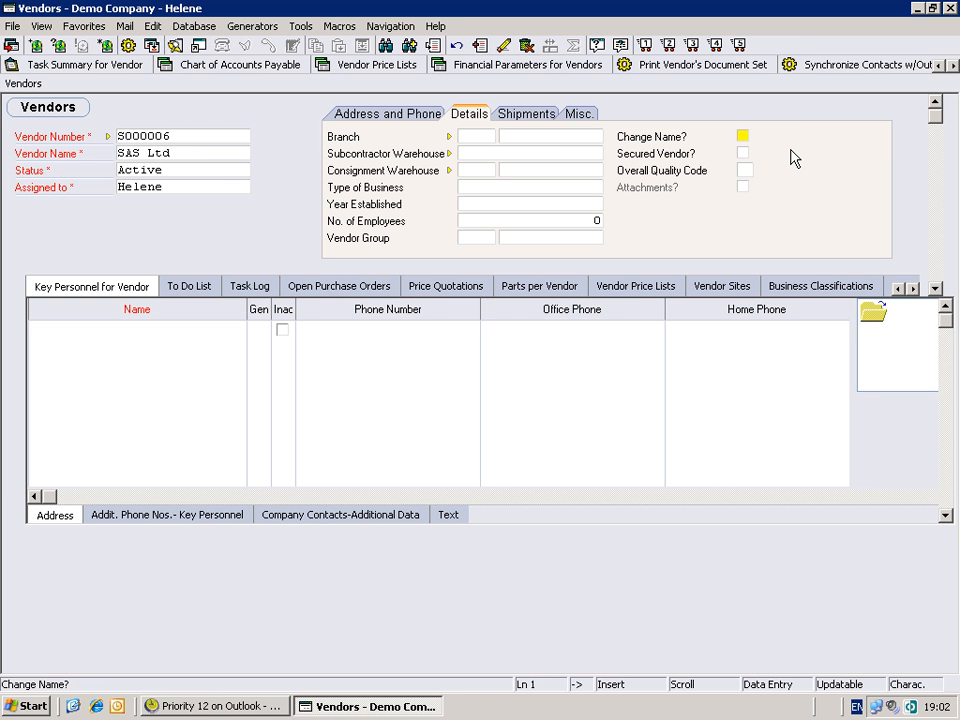
# - Open the Key Personnel for Vendor subform in single-record view and browse its phones and Type of Contact fields
pyautogui.click(84, 289)
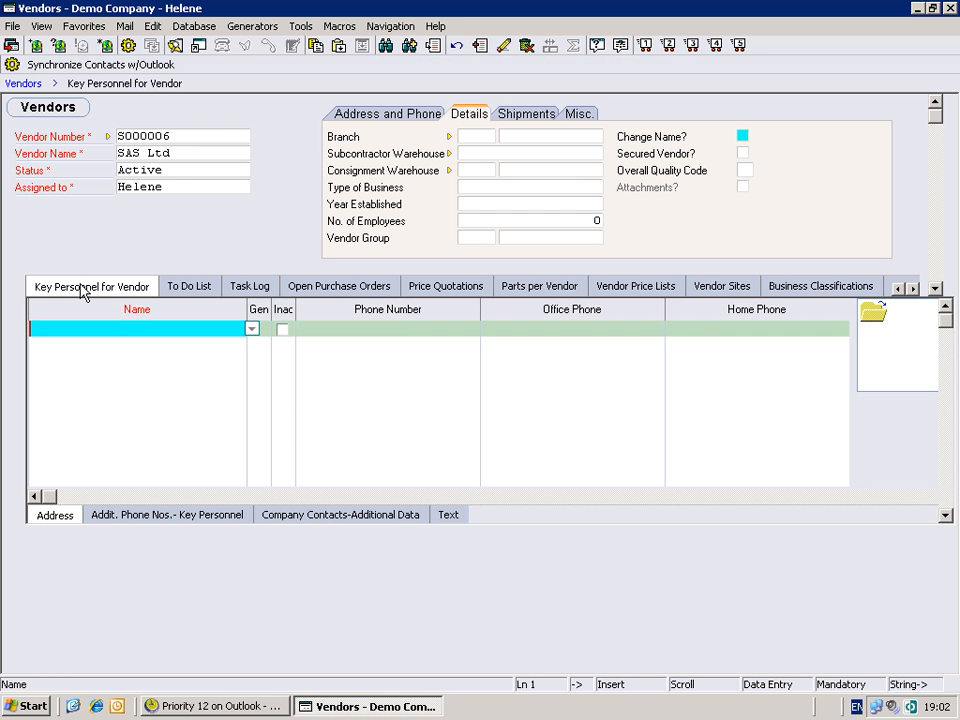
pyautogui.click(84, 289)
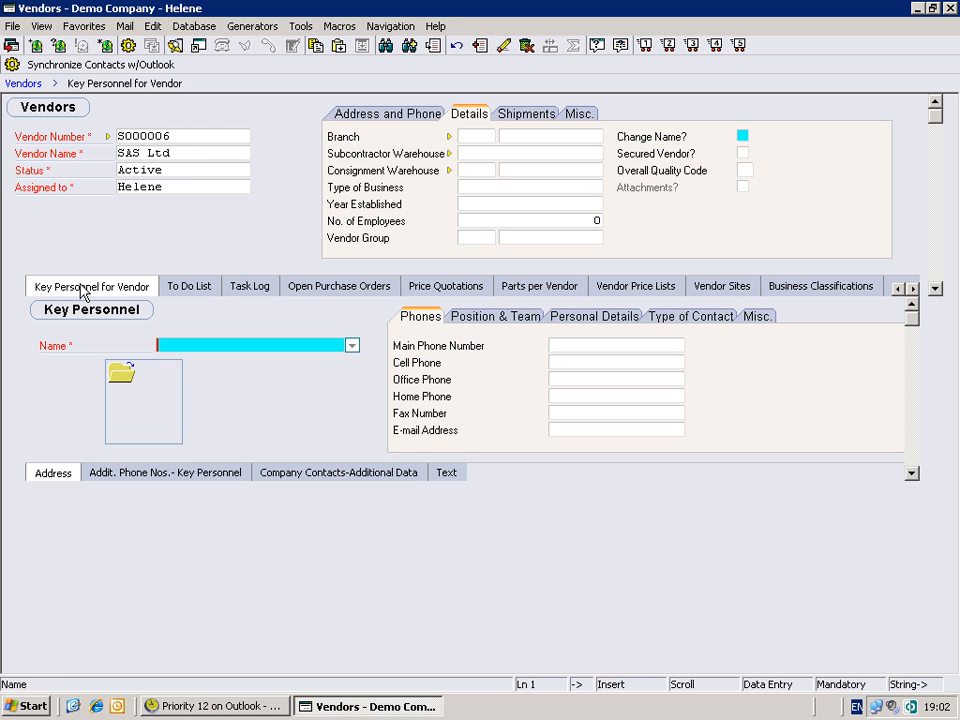
pyautogui.press('Tab')
pyautogui.press('Tab')
pyautogui.press('Tab')
pyautogui.press('Tab')
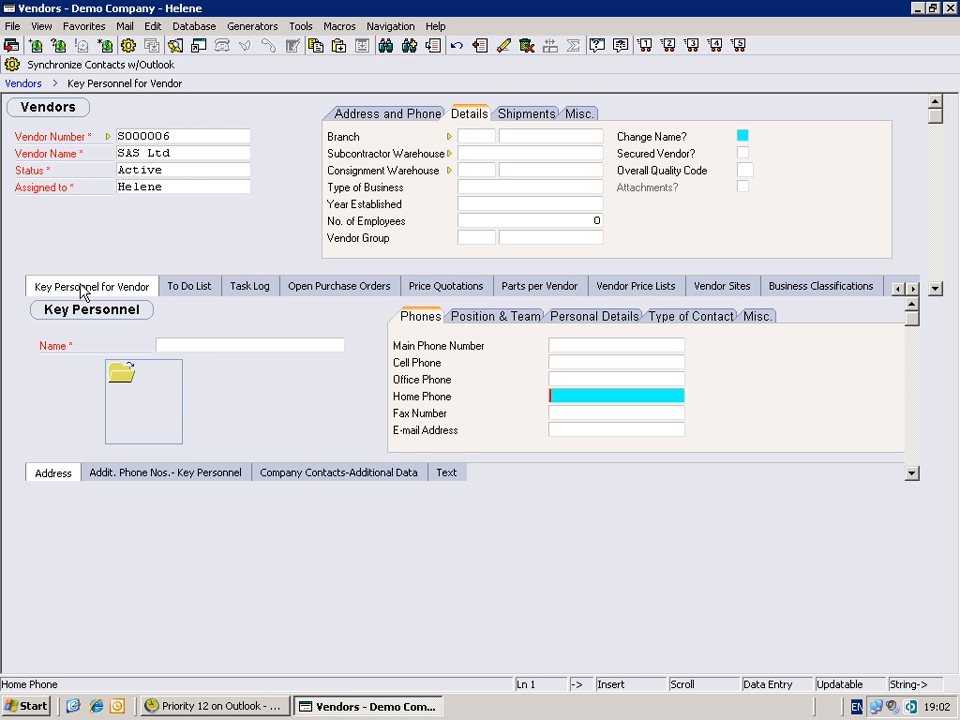
pyautogui.click(682, 324)
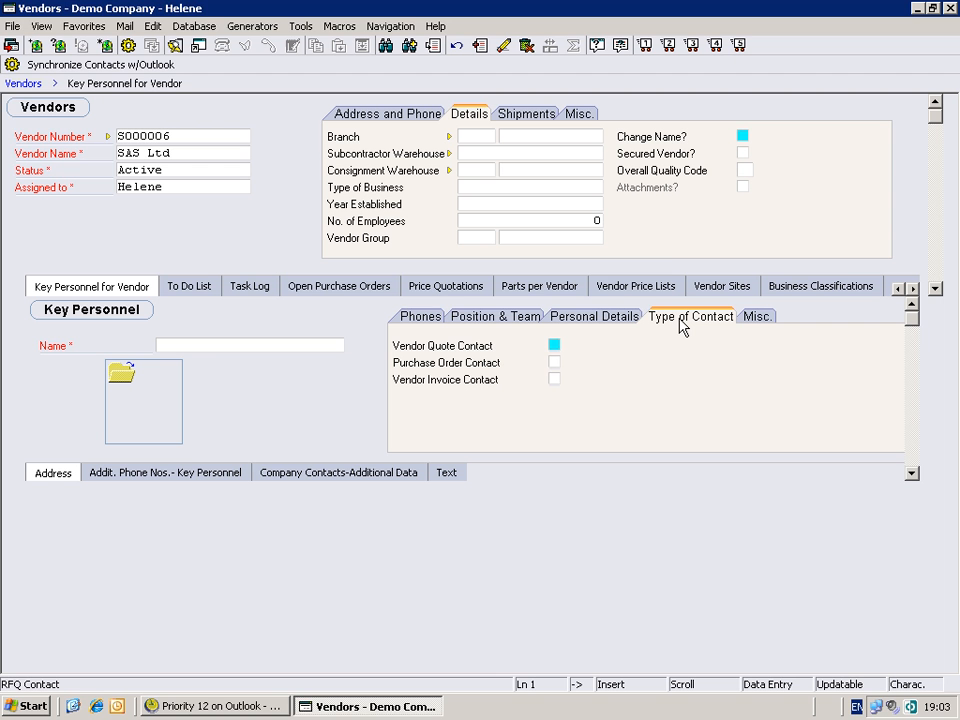
# - View help for the Vendor Quote Contact option and return to the vendor header
pyautogui.press('F1')
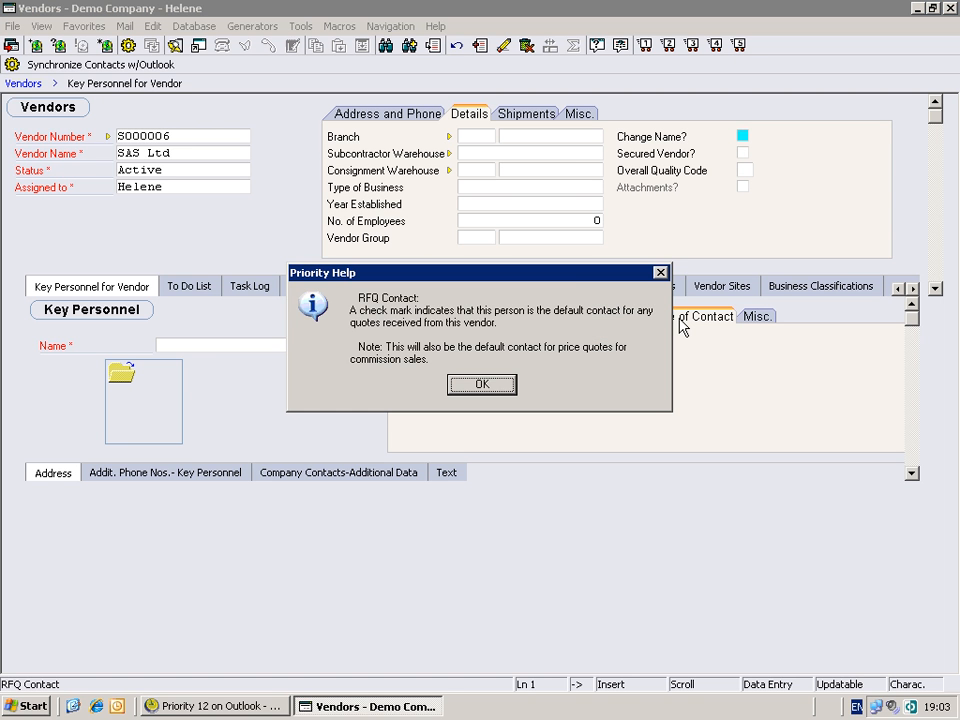
pyautogui.press('Return')
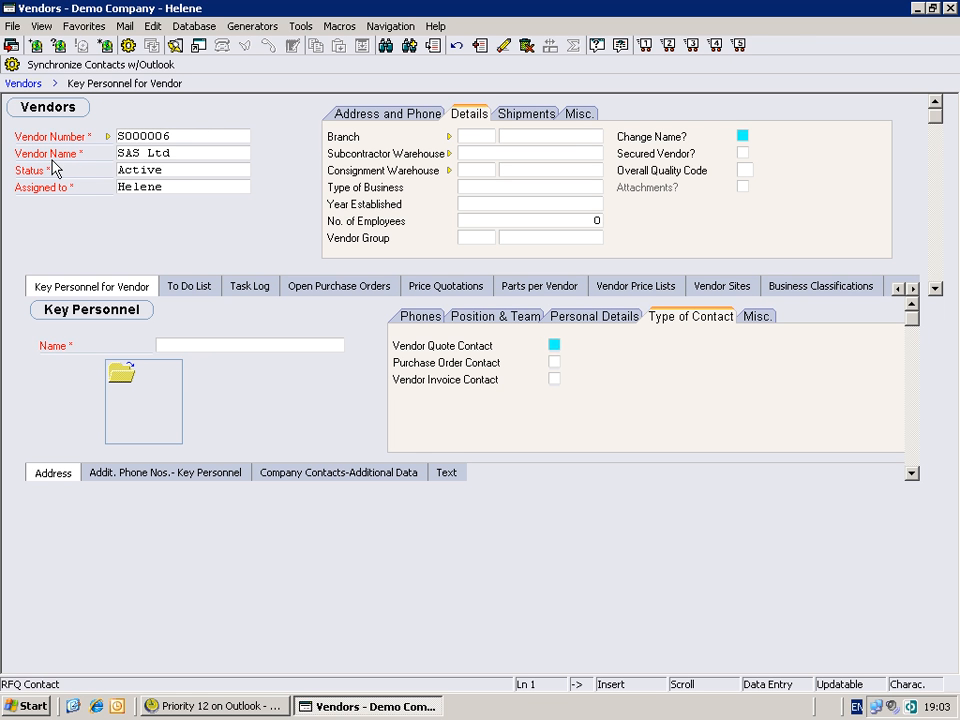
pyautogui.click(22, 84)
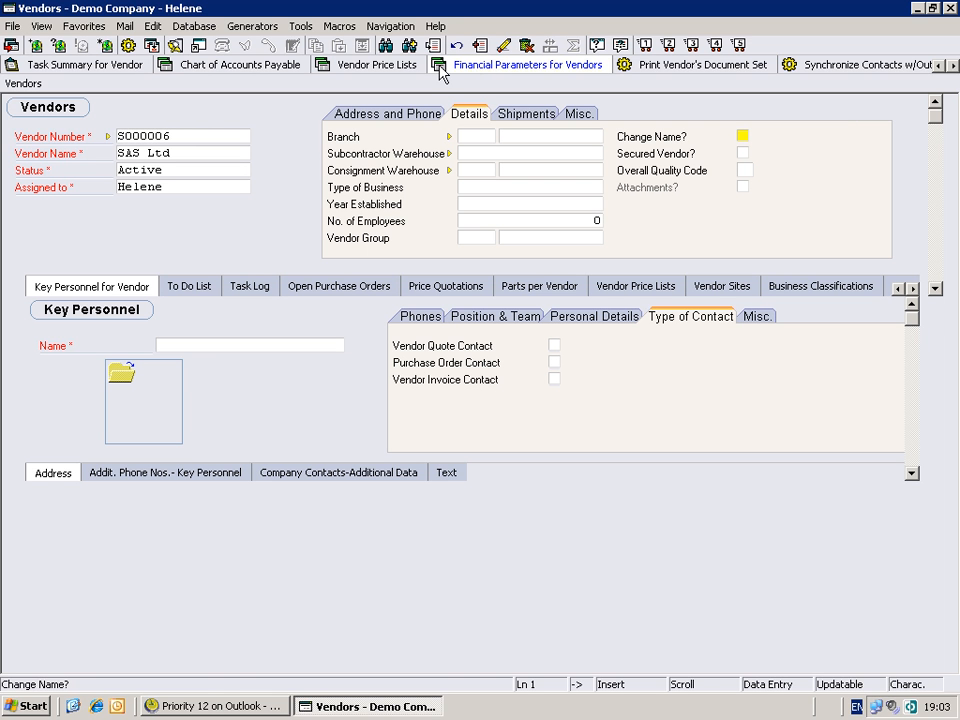
# - Open Financial Parameters for Vendors and view its Bank Account Details and Remit to Address subforms
pyautogui.click(201, 134)
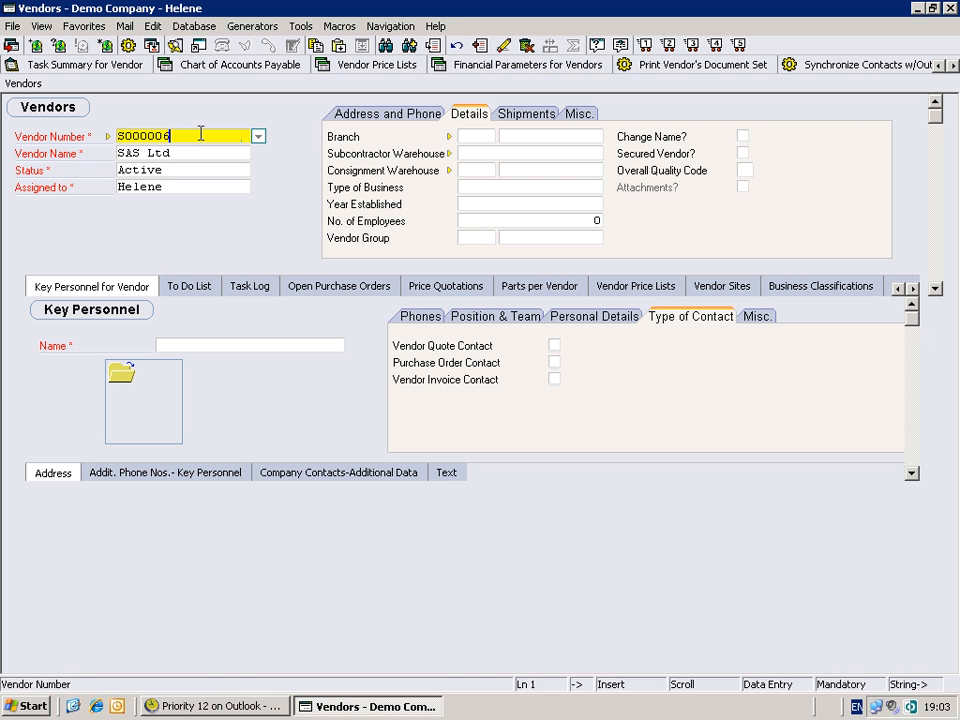
pyautogui.click(490, 65)
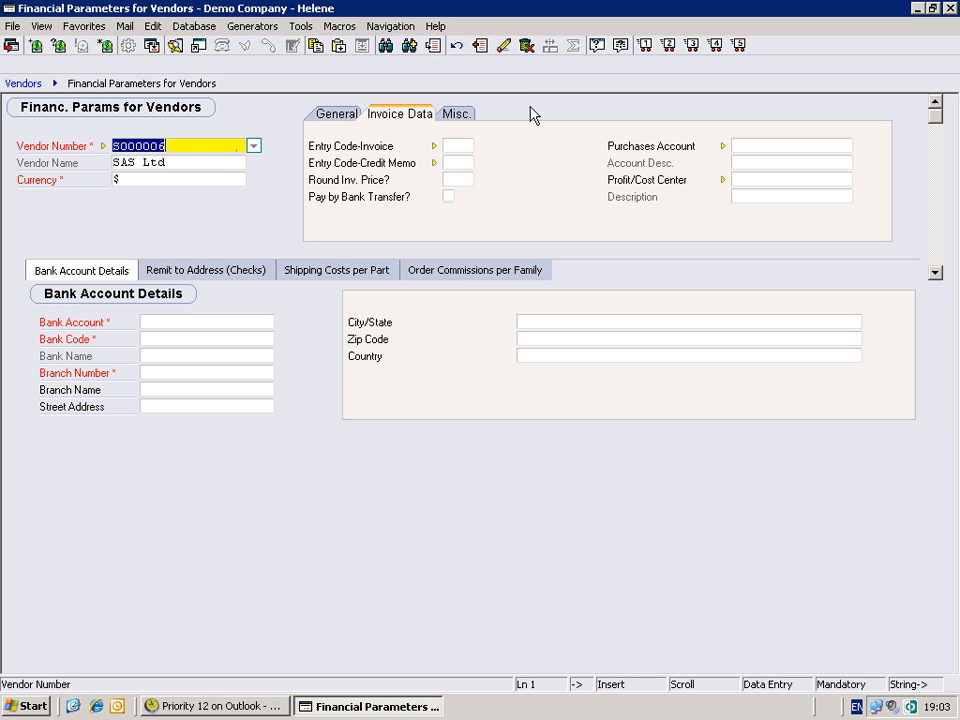
pyautogui.click(80, 271)
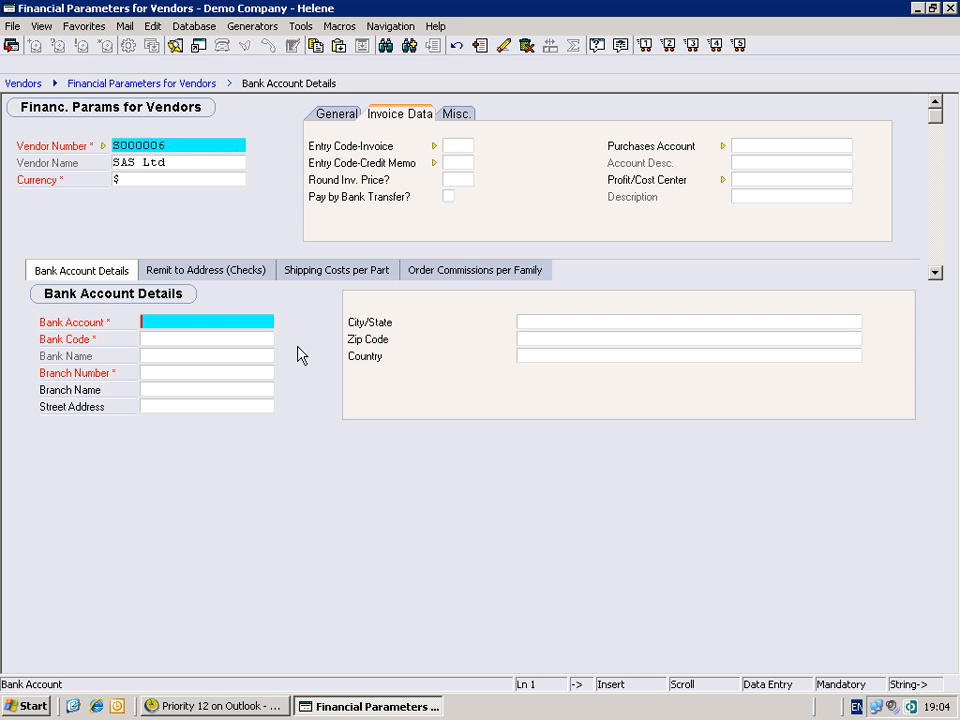
pyautogui.click(224, 281)
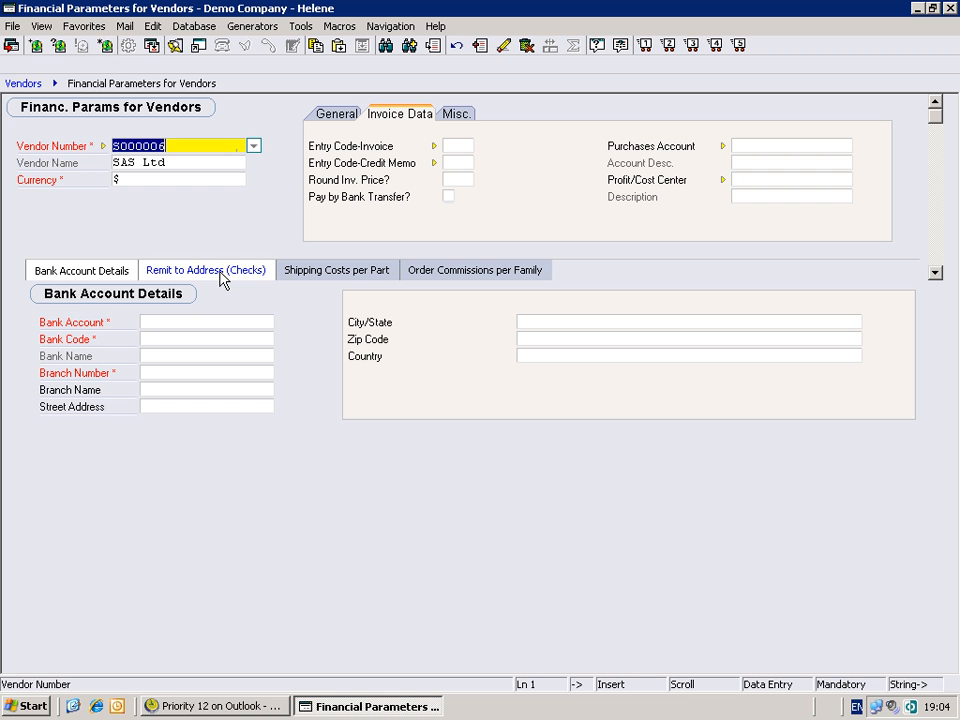
pyautogui.click(221, 273)
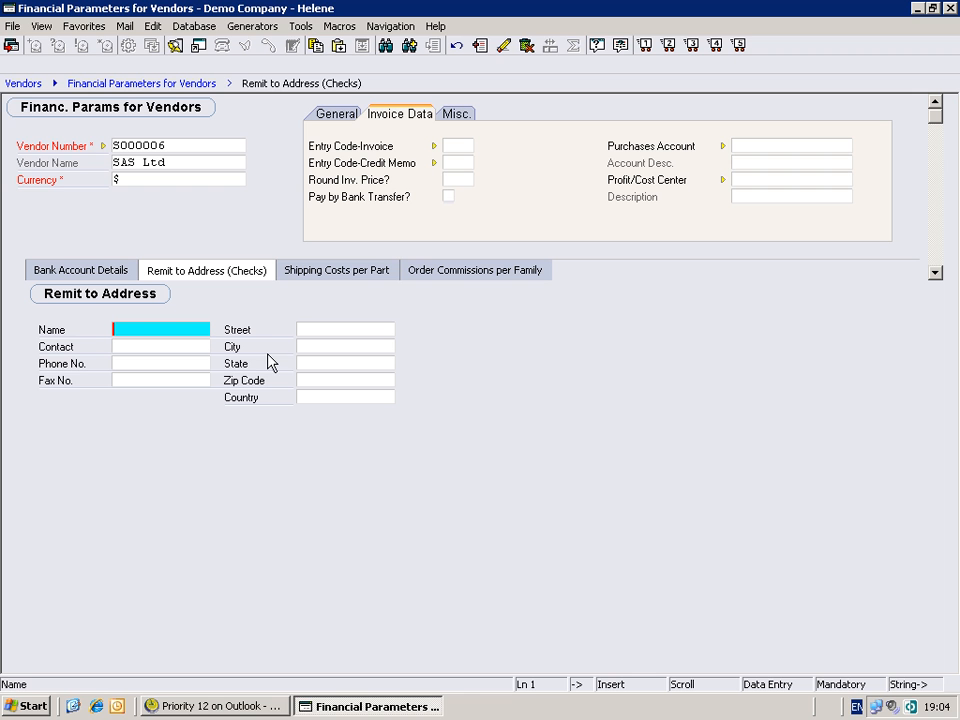
# - Browse the General tab of the vendor's financial parameters, including registration, tax ID and the Form 1099 Category list
pyautogui.click(211, 160)
pyautogui.click(334, 114)
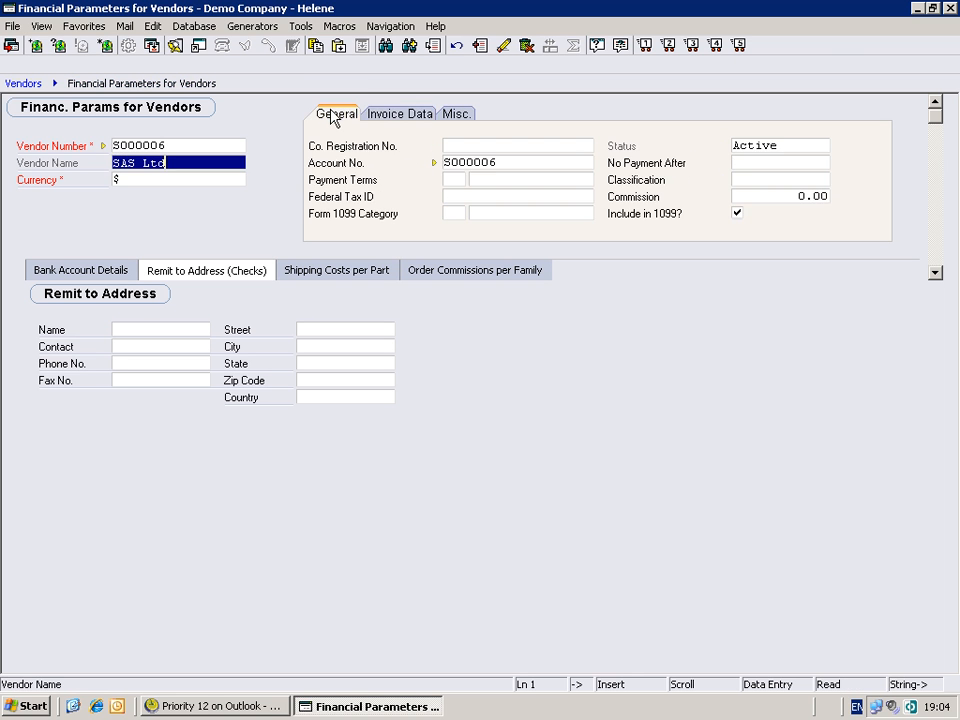
pyautogui.click(512, 147)
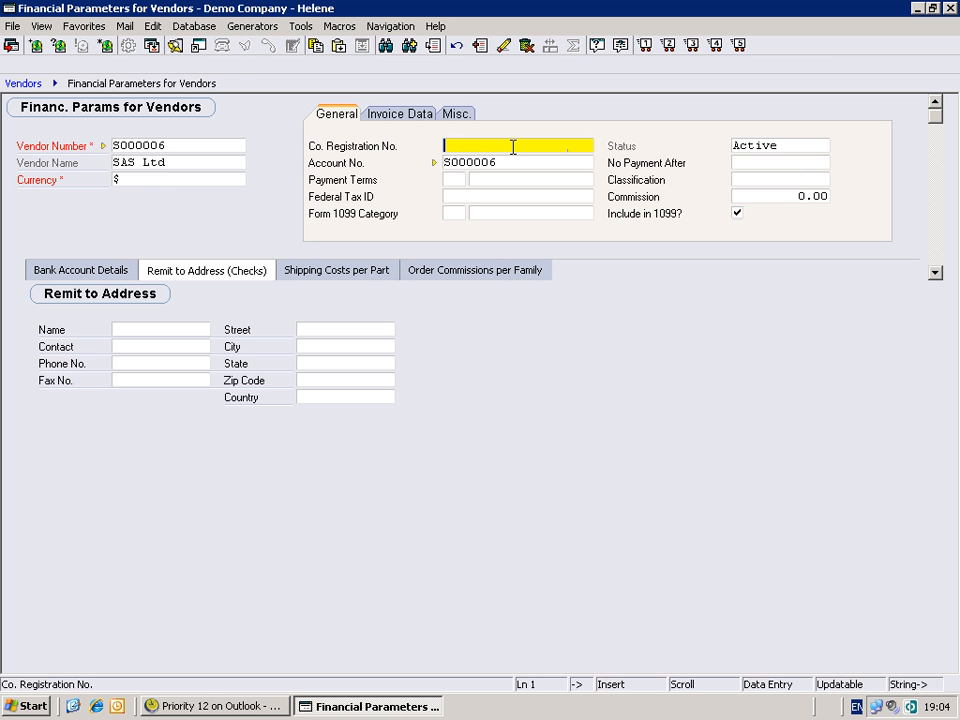
pyautogui.click(454, 195)
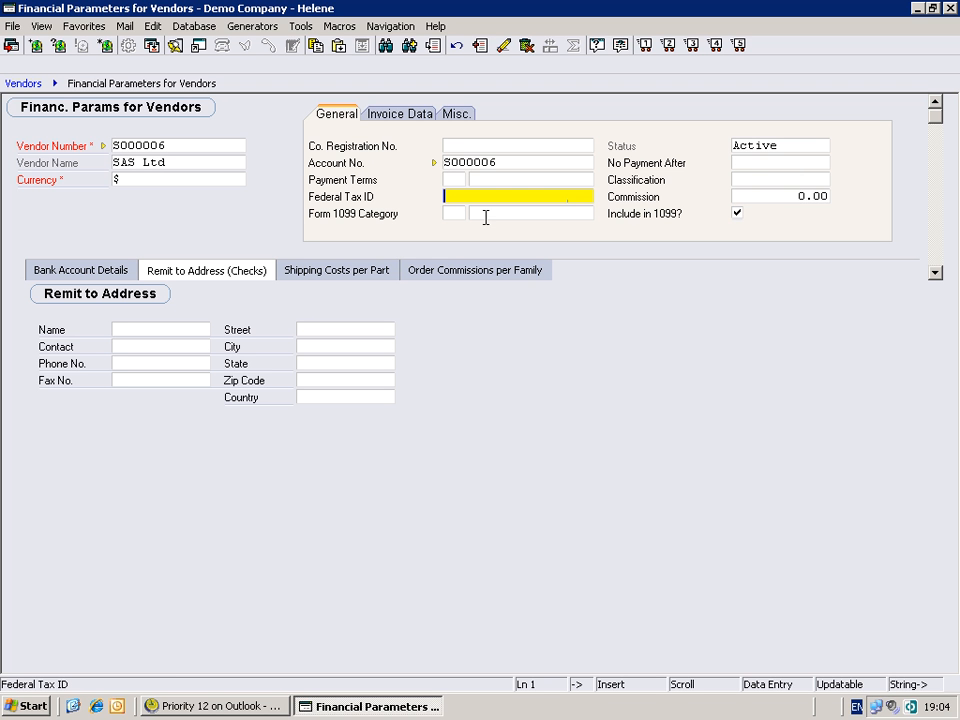
pyautogui.click(454, 212)
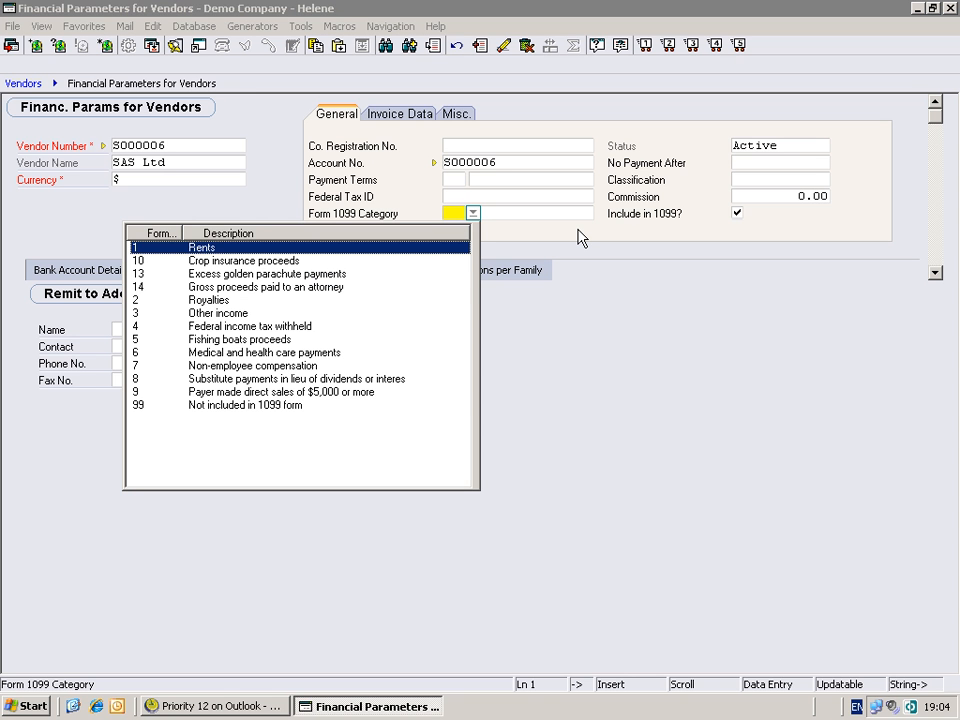
pyautogui.press('Escape')
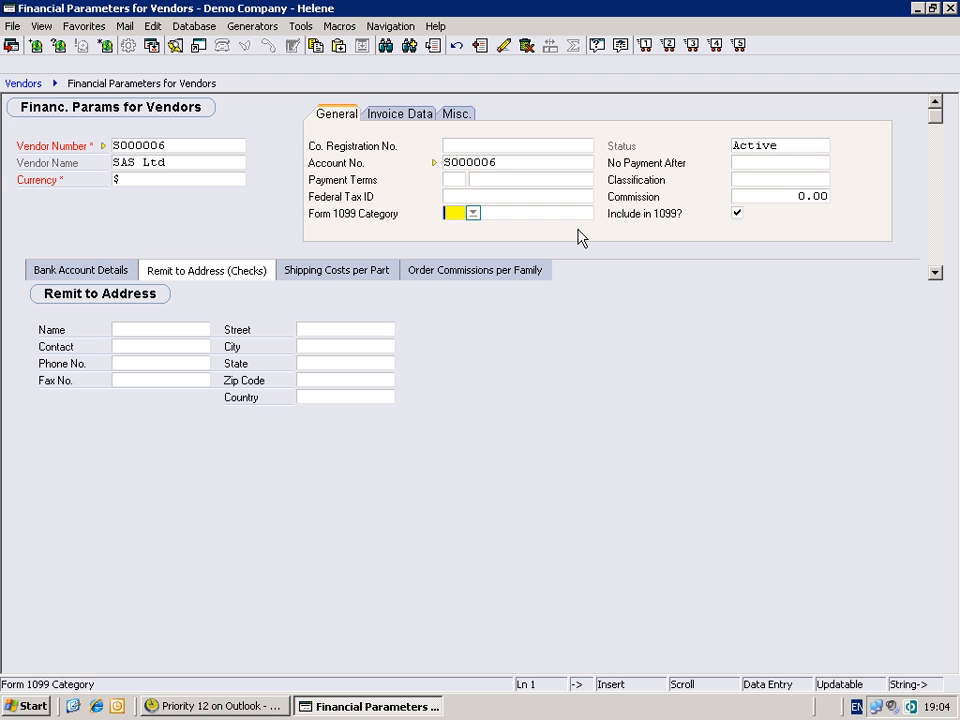
# - Browse the Include in 1099, Classification and Account No. fields and view the available Payment Terms options
pyautogui.press('Tab')
pyautogui.press('Tab')
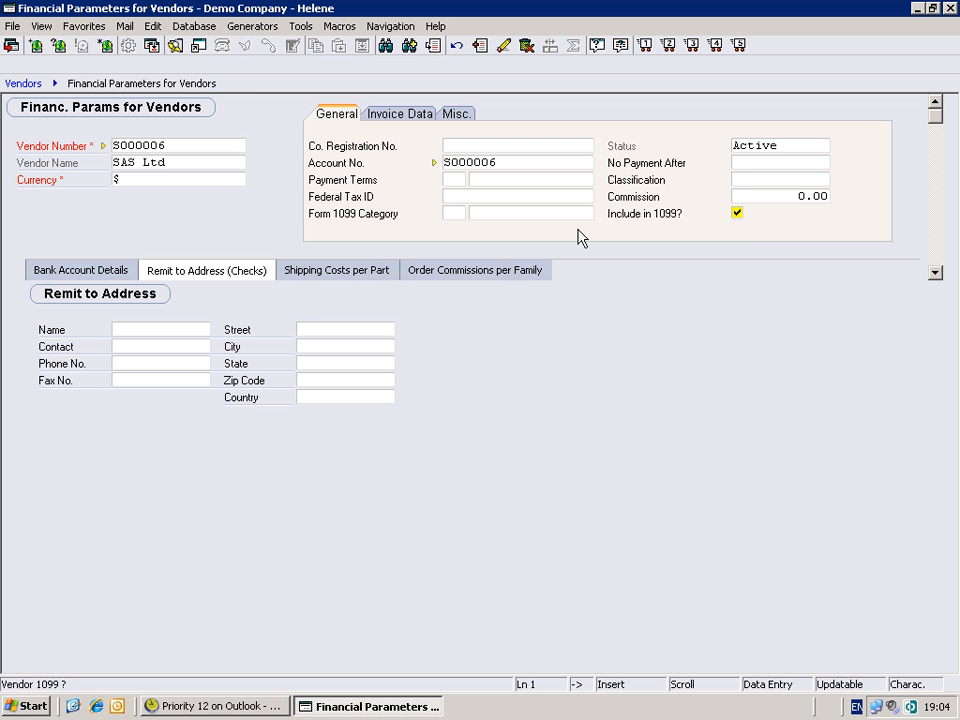
pyautogui.click(759, 180)
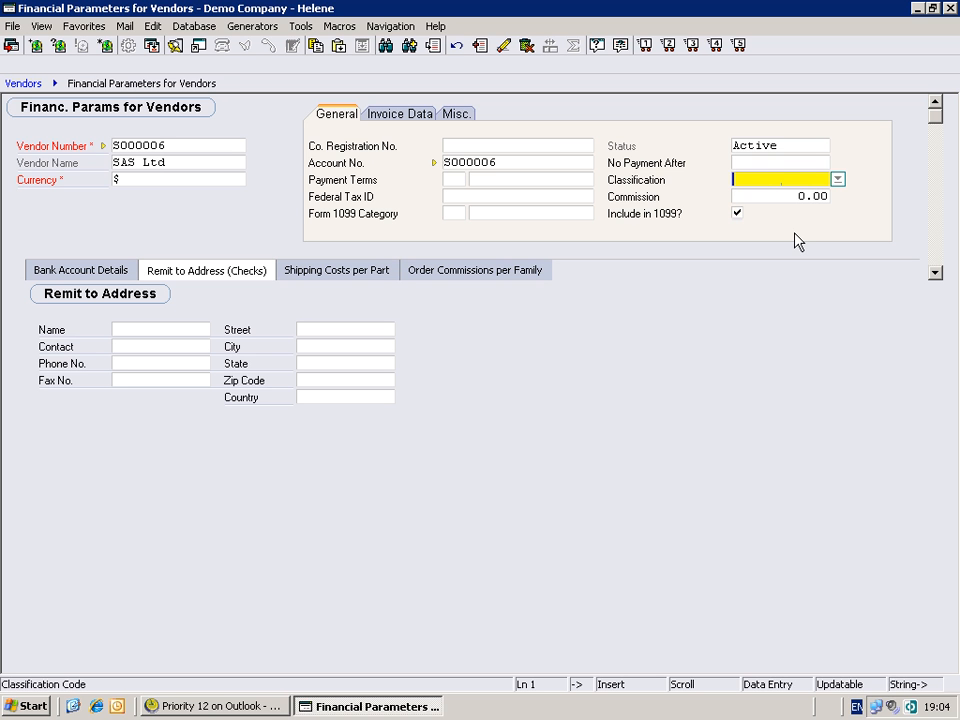
pyautogui.click(540, 160)
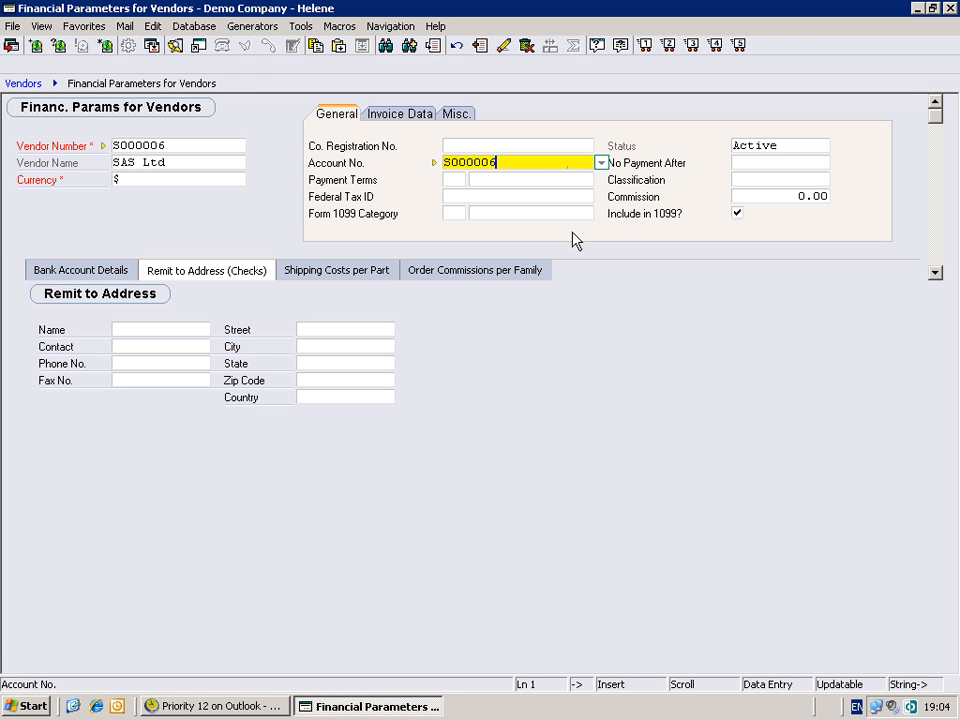
pyautogui.click(455, 179)
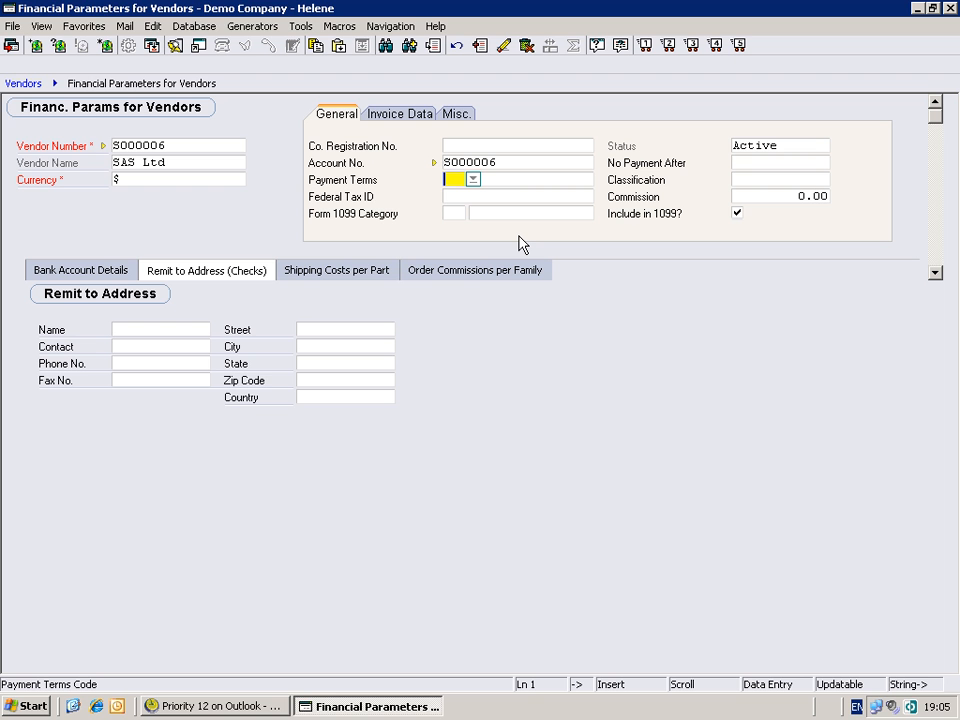
pyautogui.press('F6')
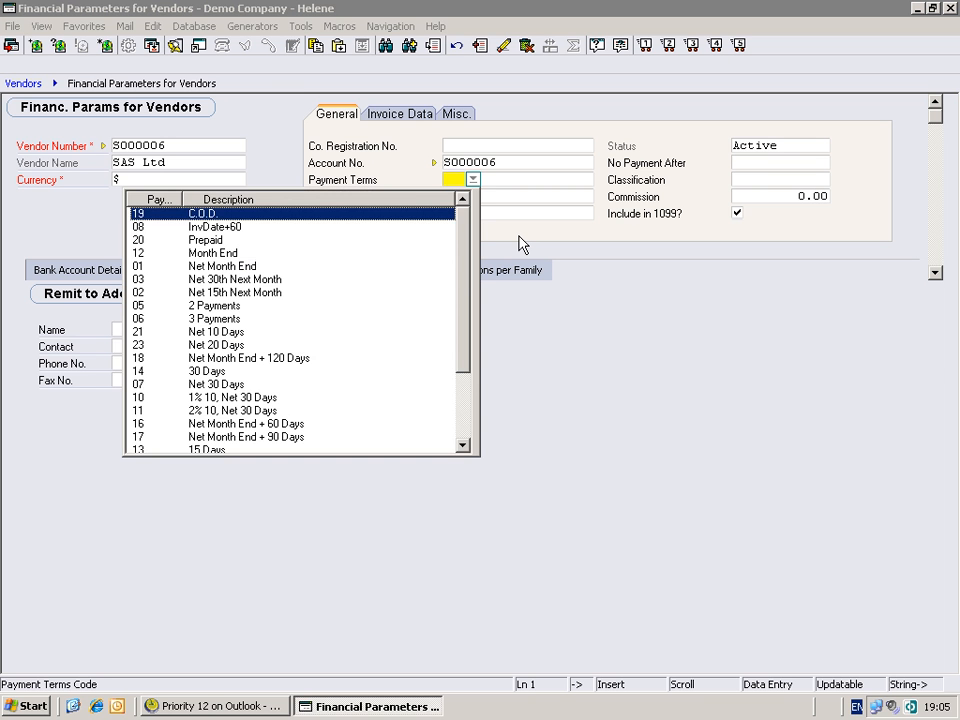
pyautogui.press('Escape')
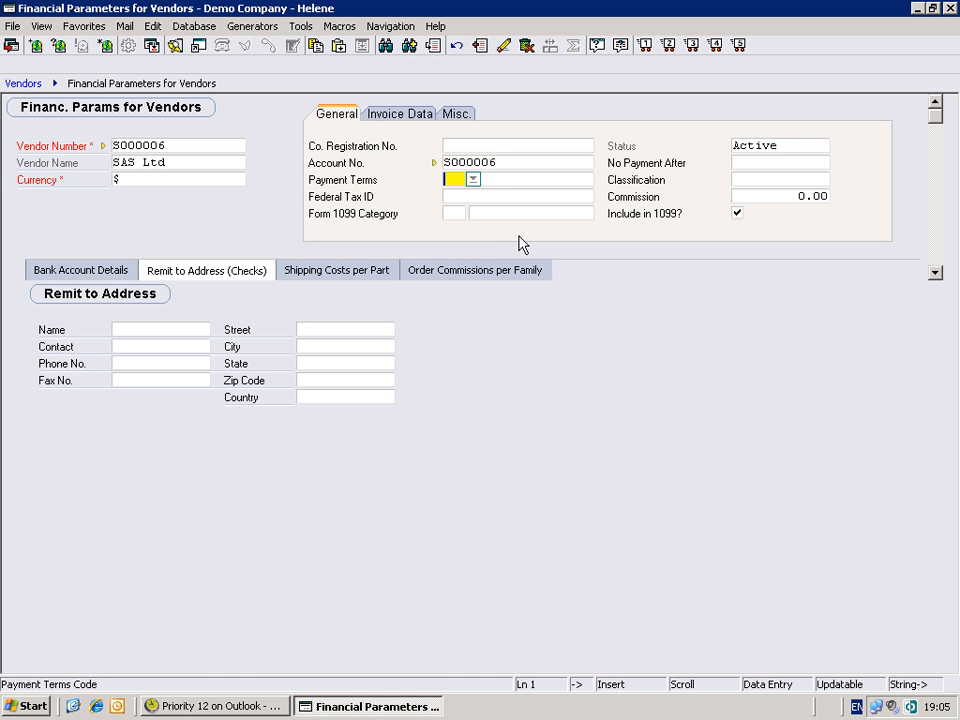
# - Browse the Invoice Data fields, from entry codes and bank transfer through to the Purchases Account
pyautogui.click(413, 121)
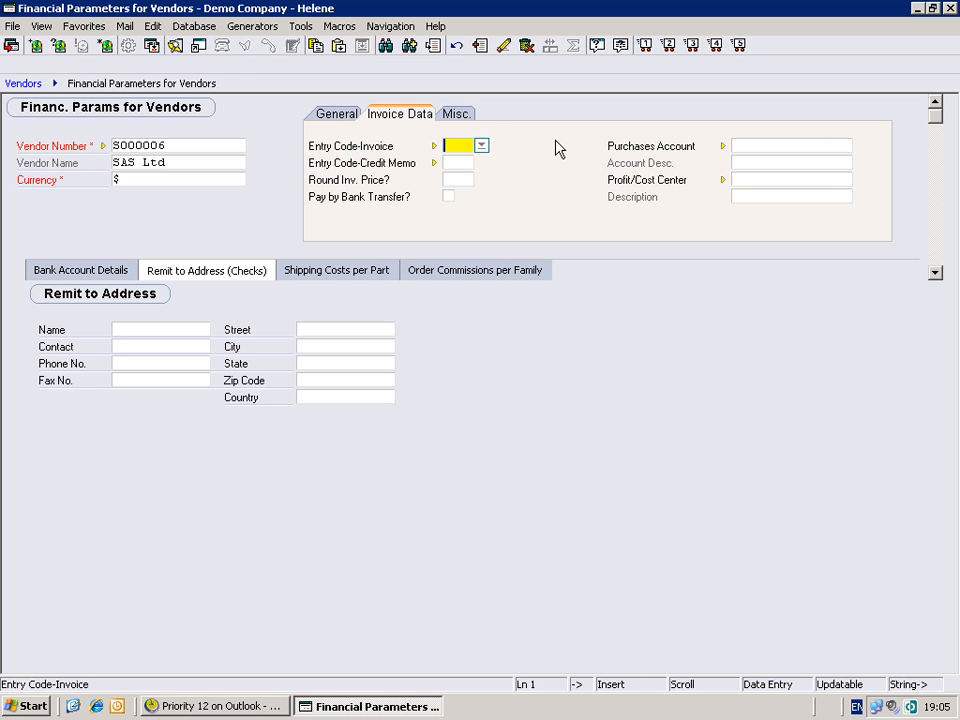
pyautogui.press('Tab')
pyautogui.press('Tab')
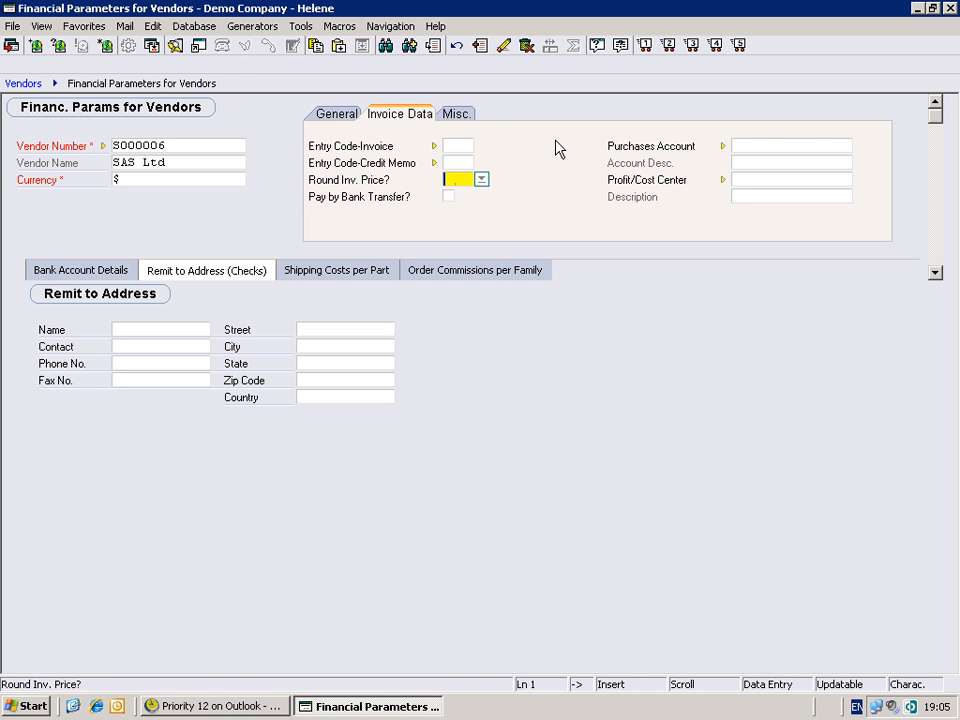
pyautogui.press('Tab')
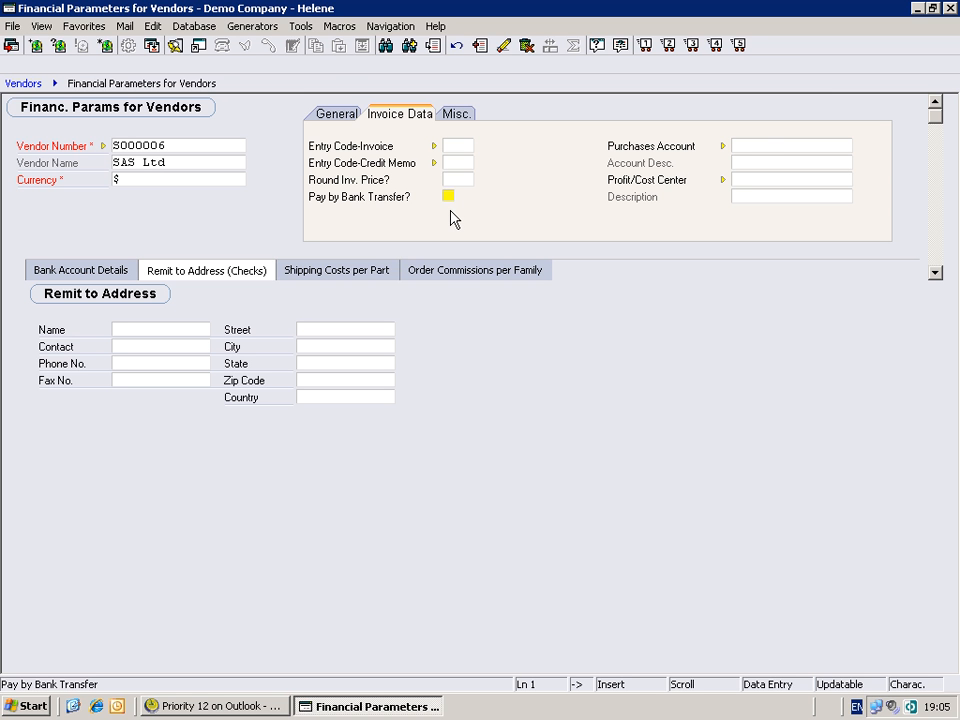
pyautogui.click(770, 145)
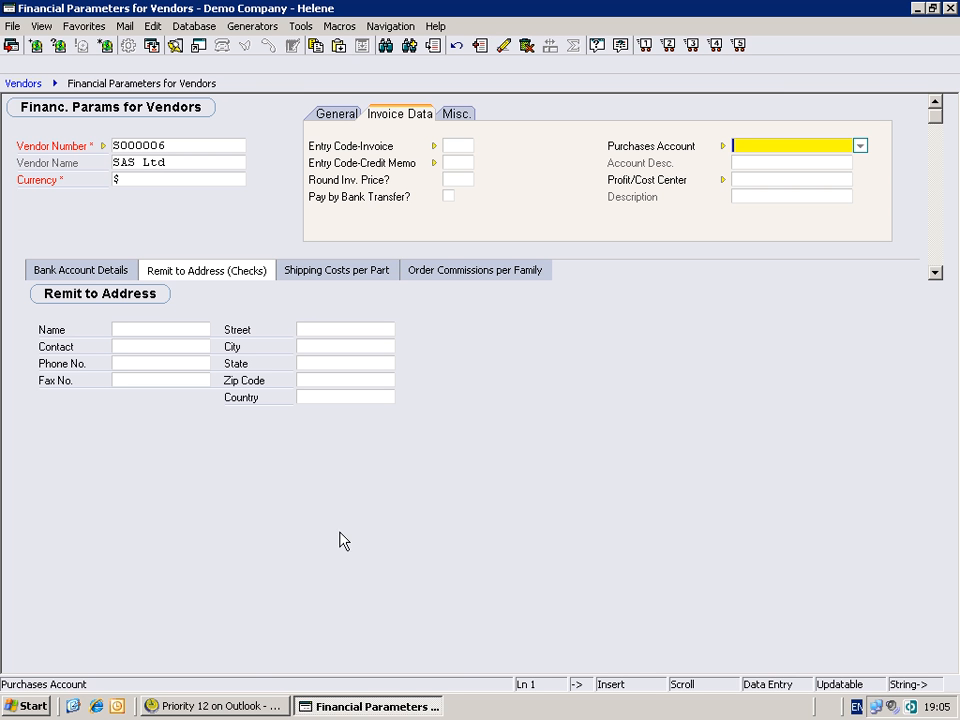
# - Switch to the main Priority menu window and browse the wizards available for vendors
pyautogui.click(228, 707)
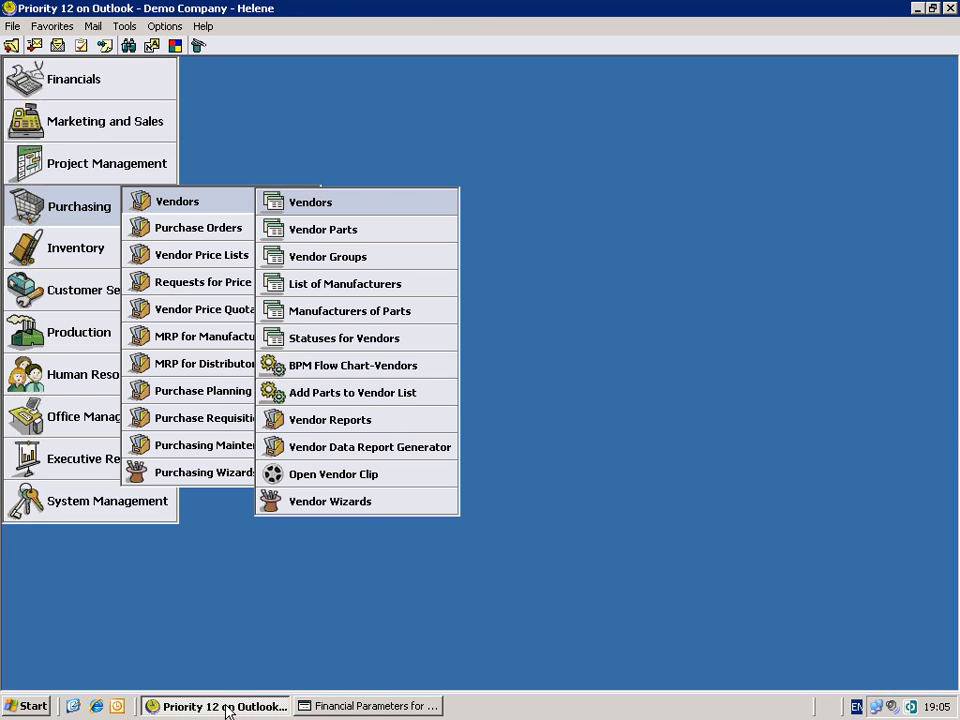
pyautogui.moveTo(362, 508)
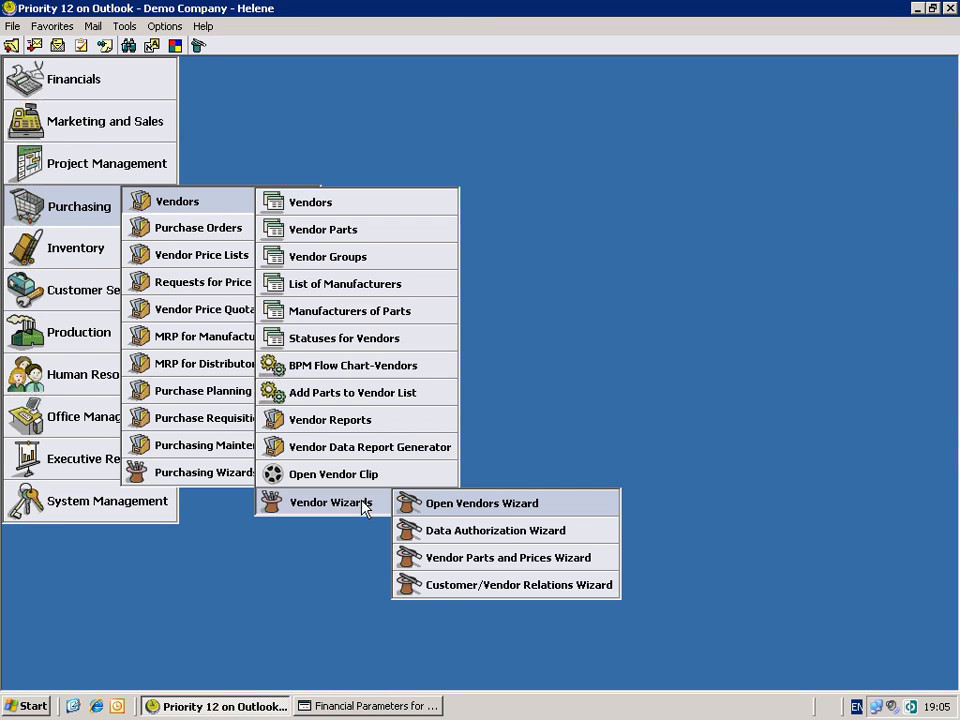